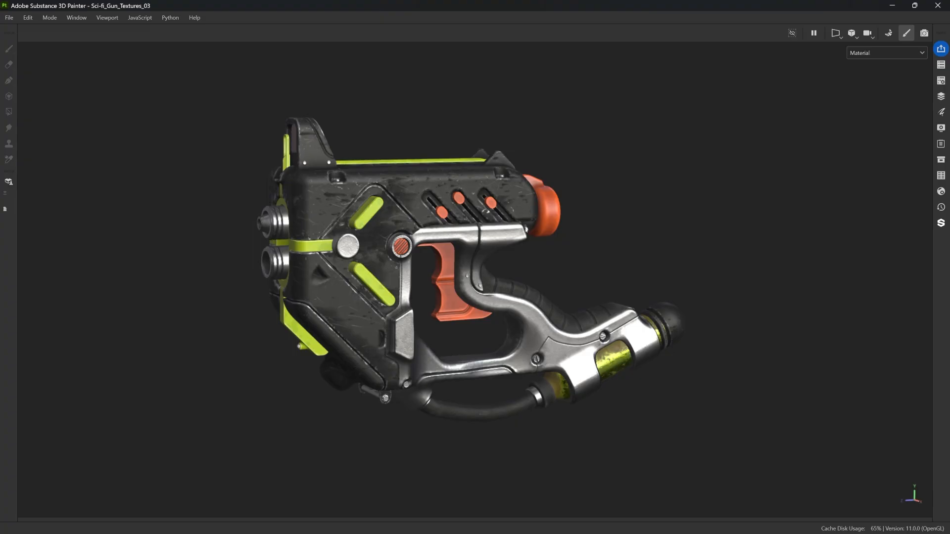
left_click_drag(544, 219, 604, 214, "alt")
left_click_drag(651, 243, 671, 246, "alt")
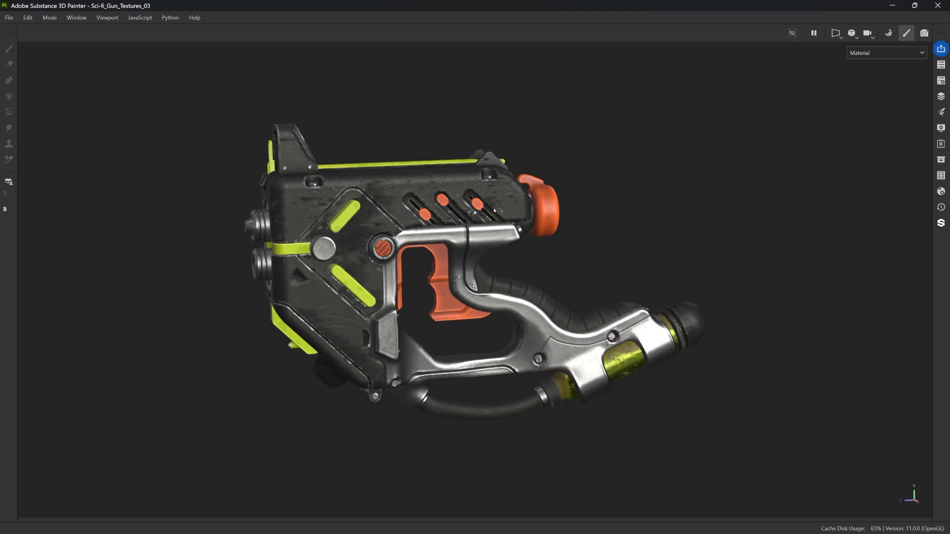
left_click_drag(495, 211, 521, 215, "alt")
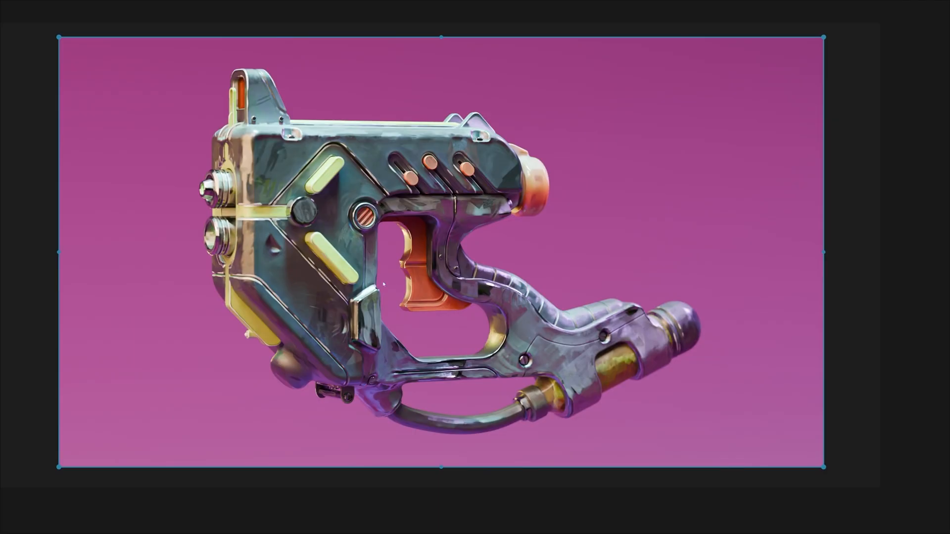
Switch to the reference board and compare the realistic gun render on black with the stylized version on pink
scroll(403, 273, "down", 6)
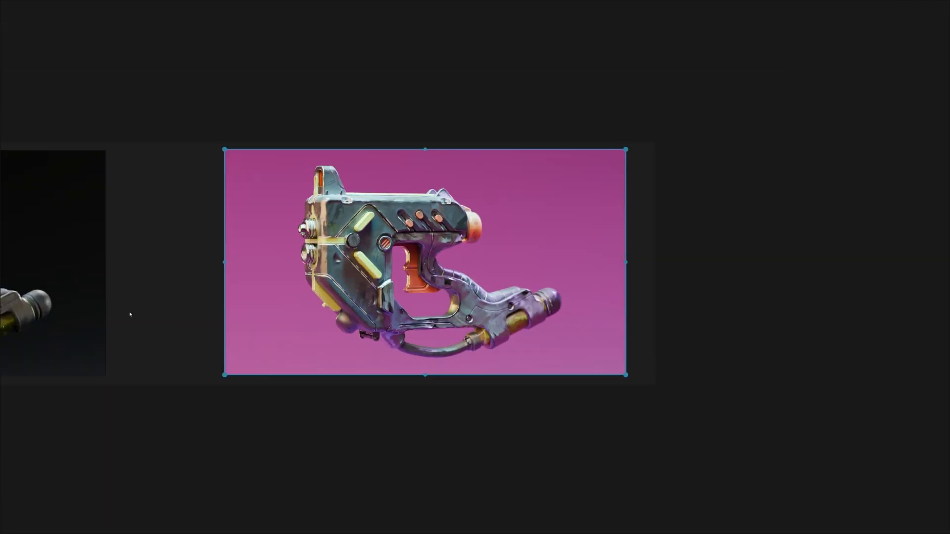
middle_click_drag(129, 314, 435, 300)
scroll(144, 198, "up", 5)
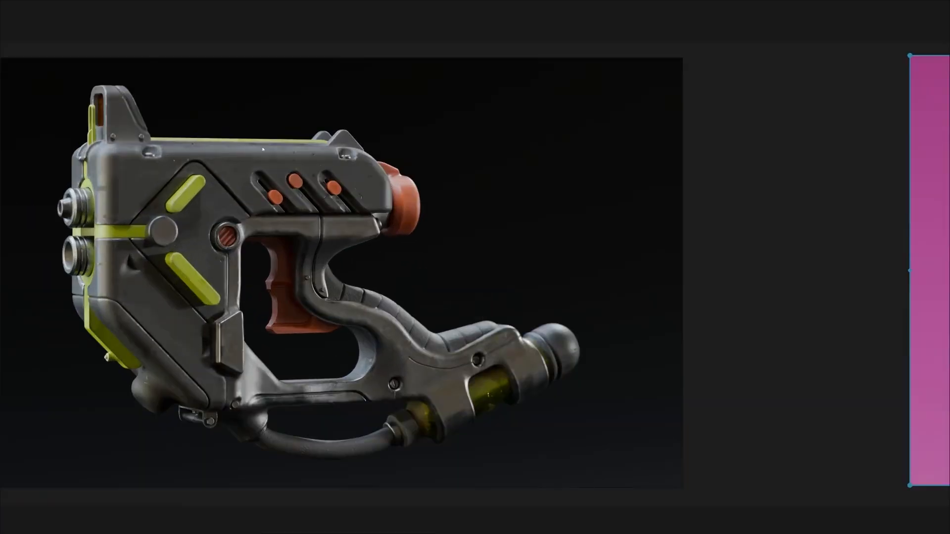
middle_click_drag(147, 257, 251, 262)
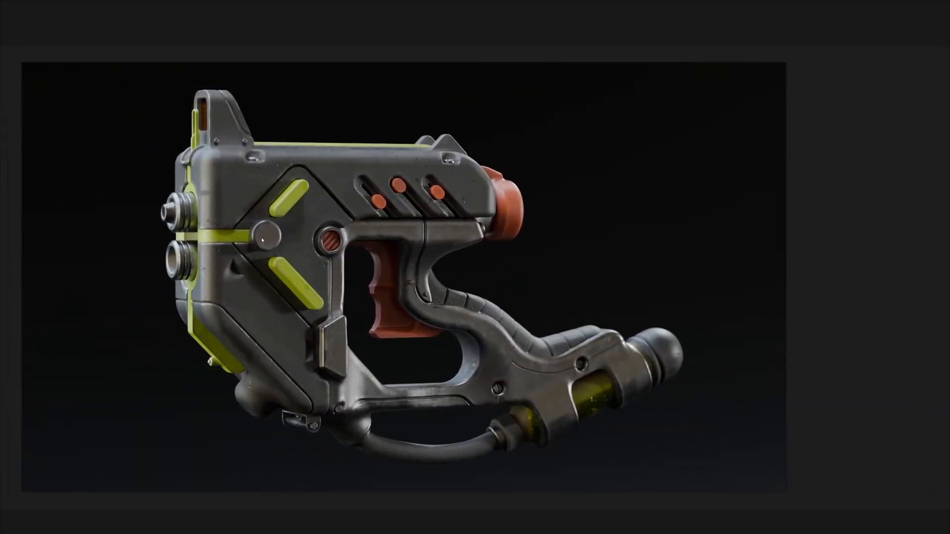
scroll(283, 300, "down", 3)
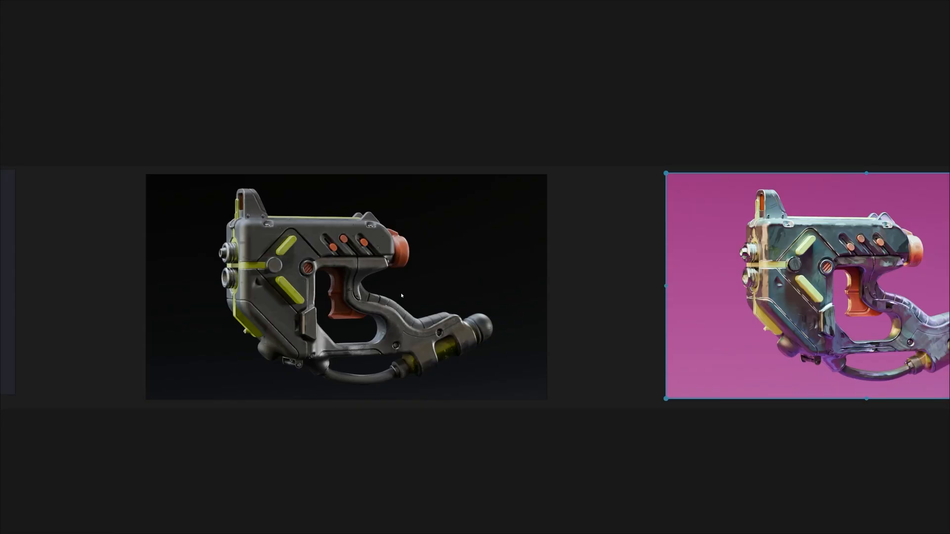
middle_click_drag(402, 296, 309, 309)
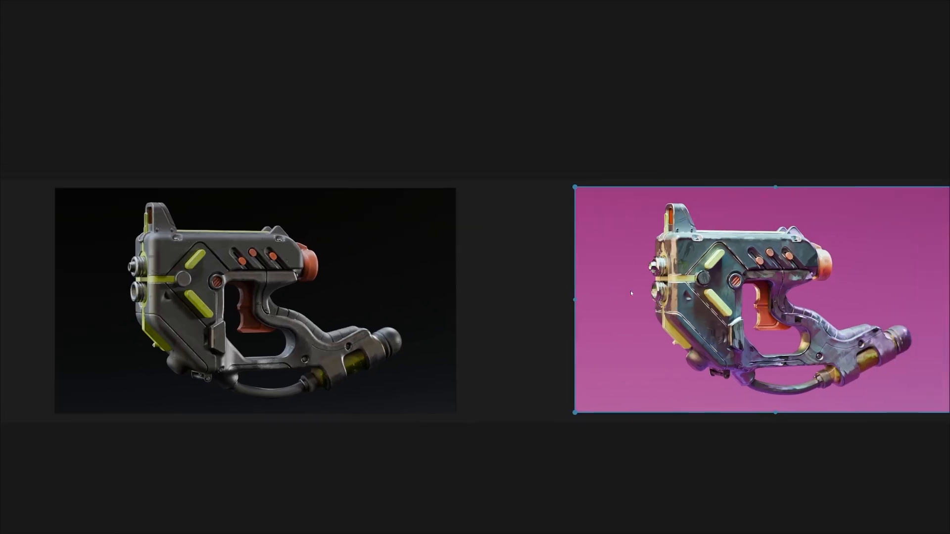
middle_click_drag(513, 322, 312, 316)
scroll(678, 293, "up", 3)
middle_click_drag(678, 293, 683, 250)
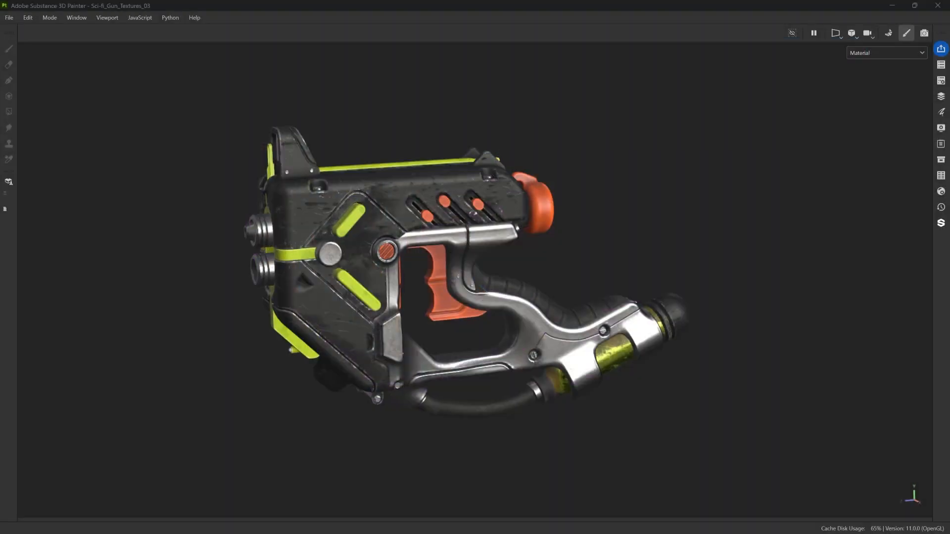
Return to Substance 3D Painter, find the Stylization filter in the assets and add it at the top of the layer stack
left_click(602, 157)
key("Tab")
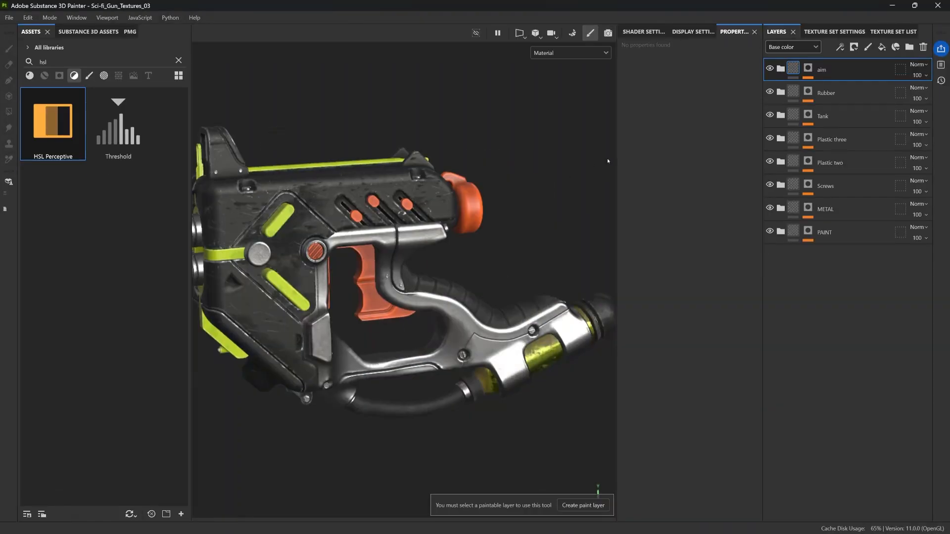
left_click(178, 60)
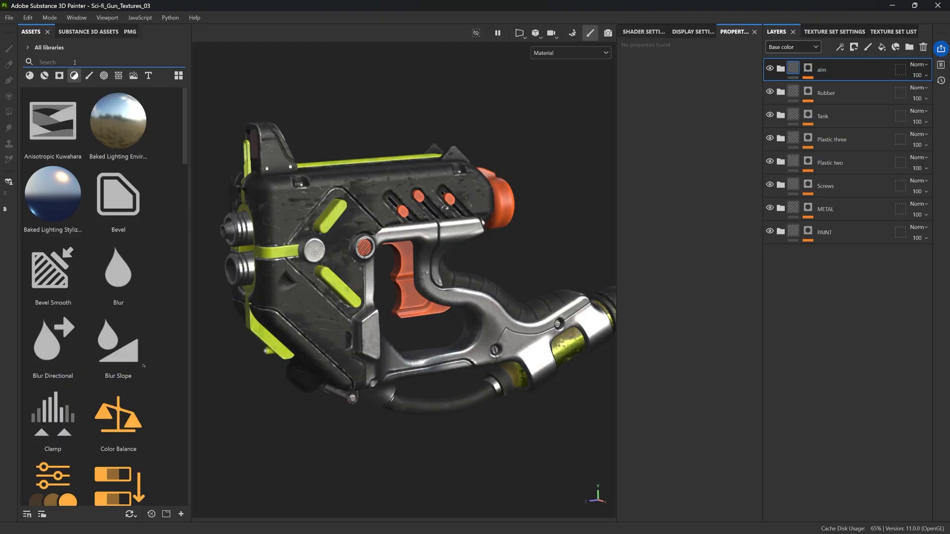
type("styl")
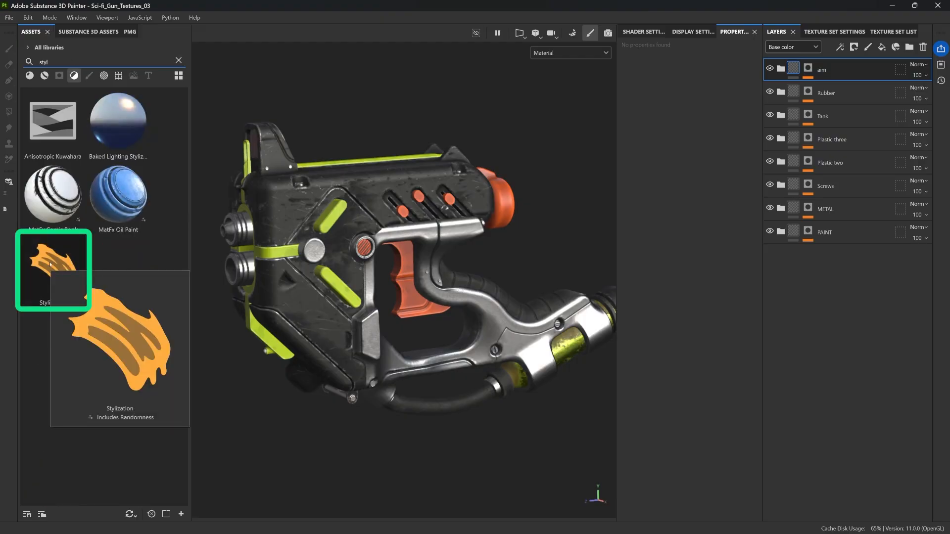
left_click_drag(50, 265, 806, 62)
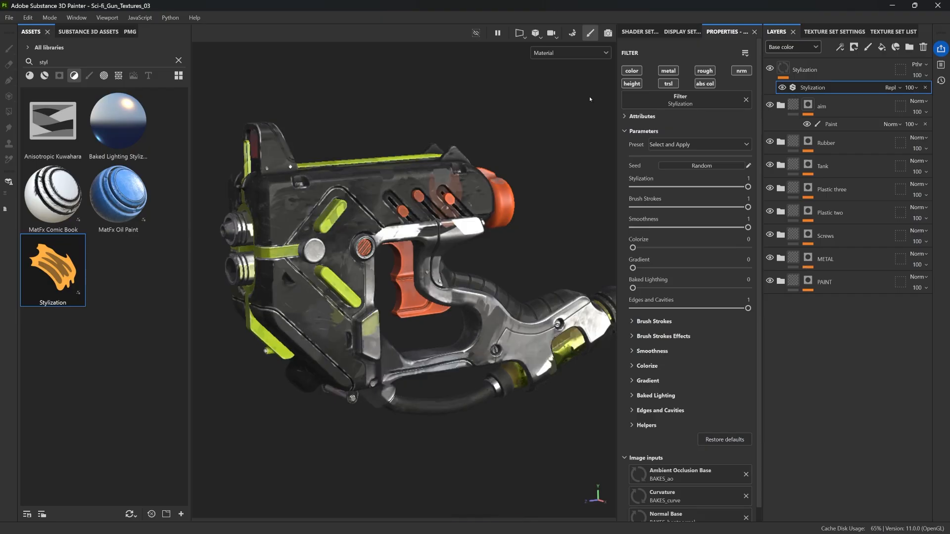
left_click_drag(516, 202, 563, 213, "alt")
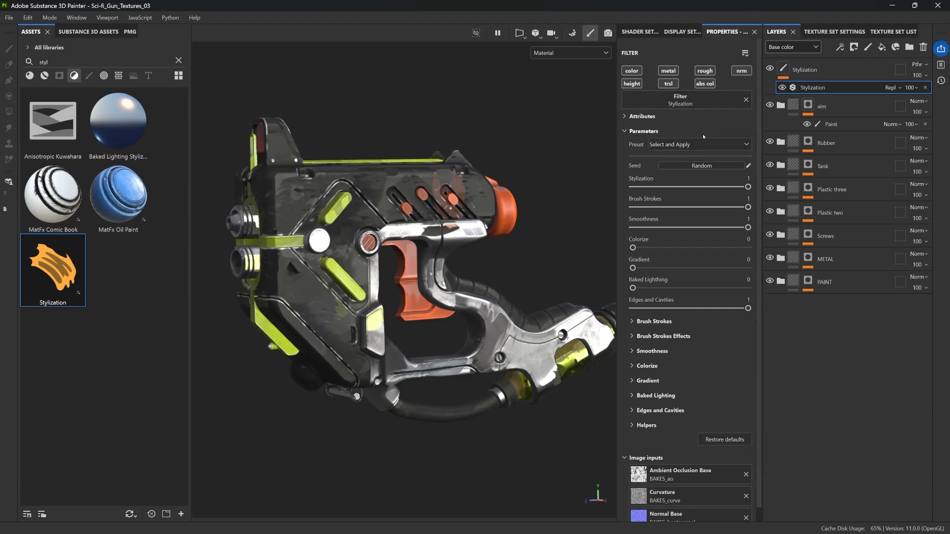
Try the Neon, Sunny Lighting and Washed Out presets of the Stylization filter on the gun
left_click(678, 146)
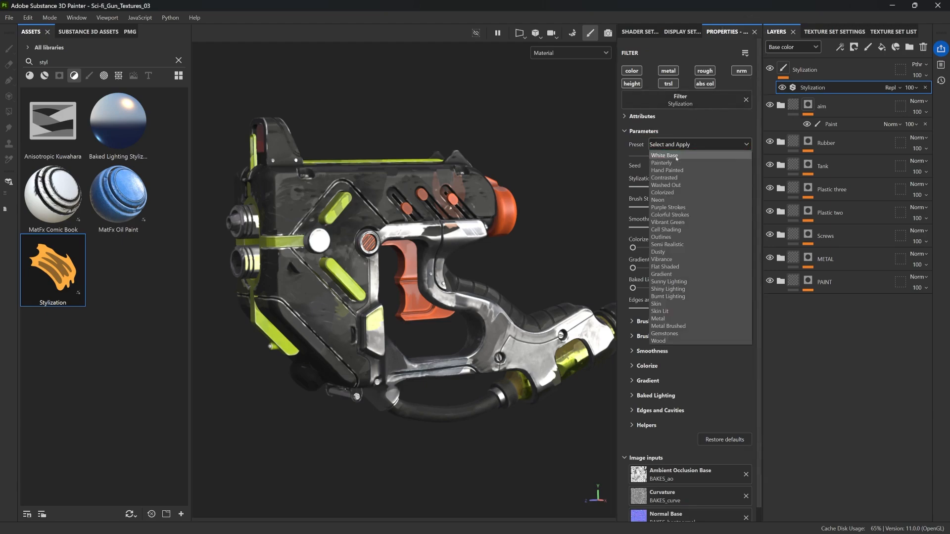
left_click(669, 201)
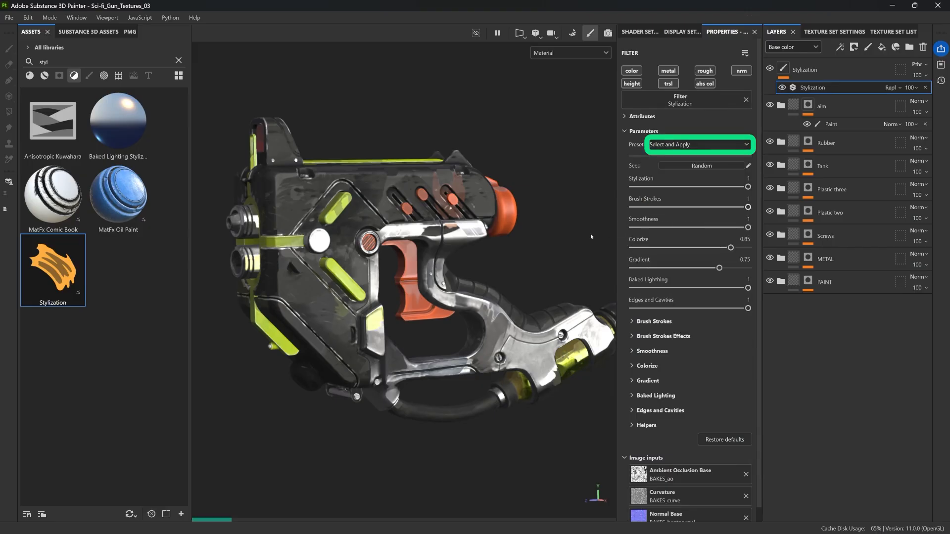
left_click_drag(455, 210, 337, 224, "alt")
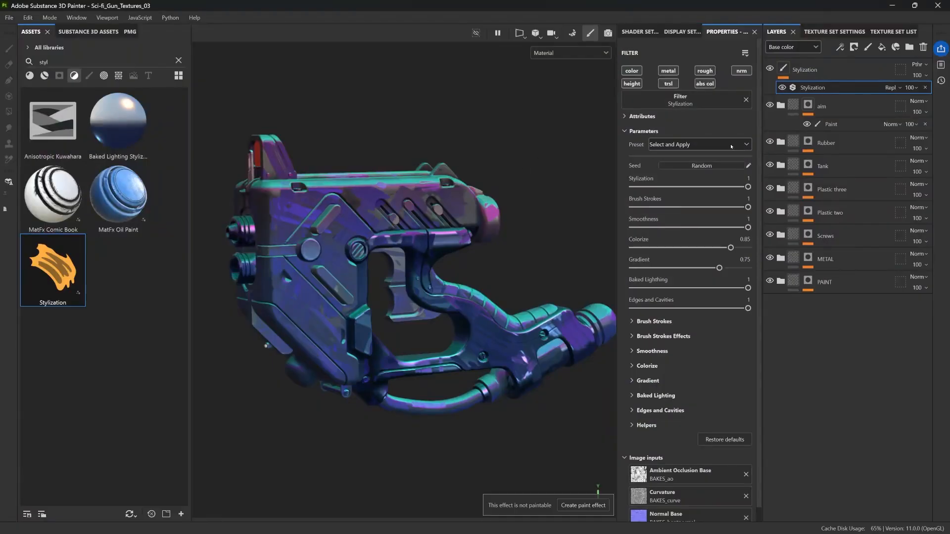
left_click(738, 146)
left_click(681, 282)
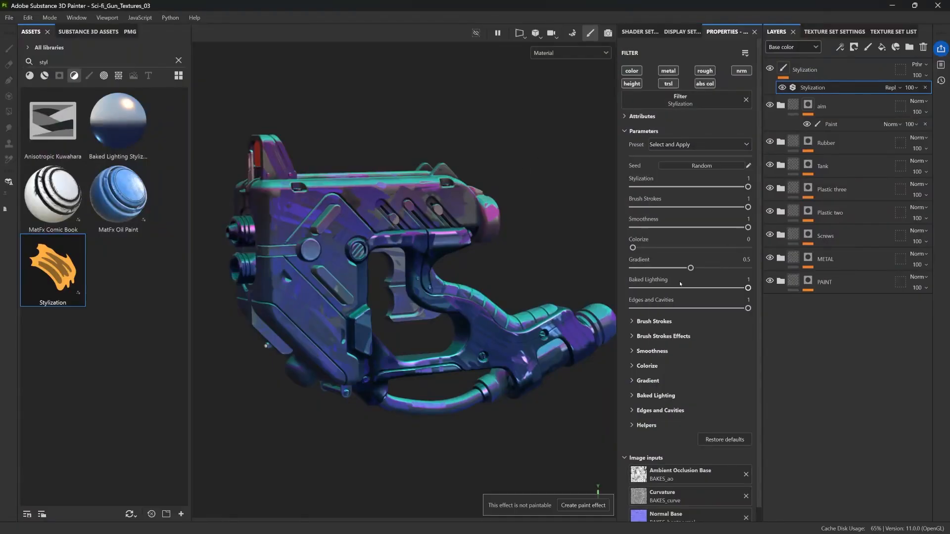
left_click(689, 144)
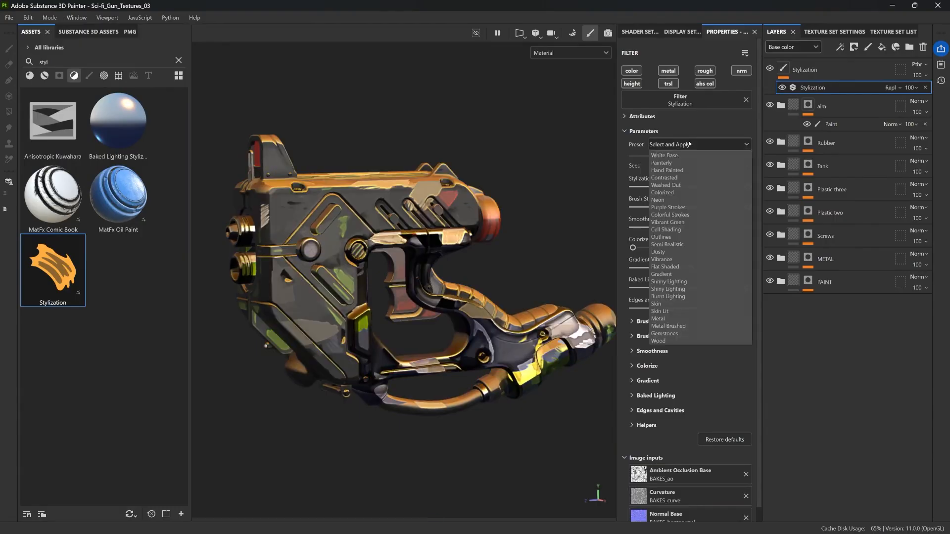
left_click(674, 185)
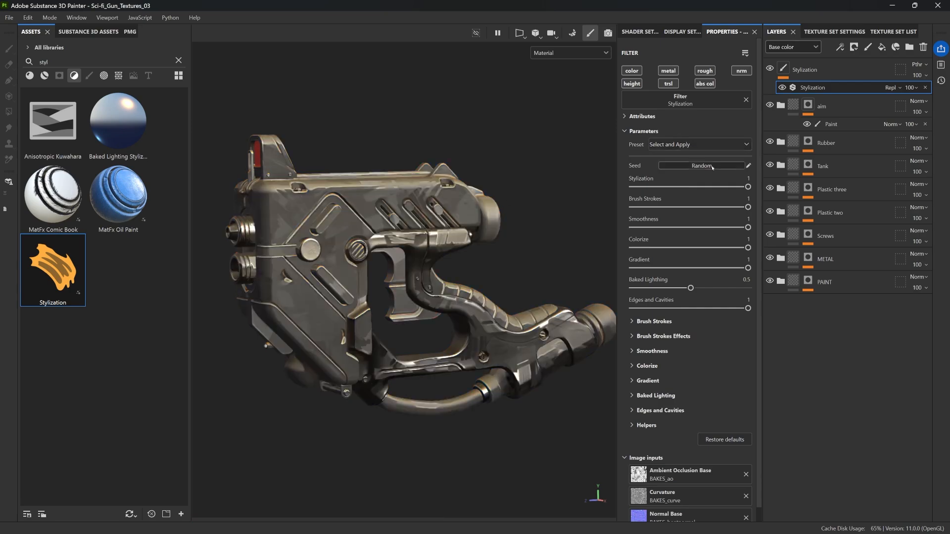
Apply the Painterly preset to the Stylization filter and inspect the gun from several angles
left_click(693, 144)
left_click(676, 164)
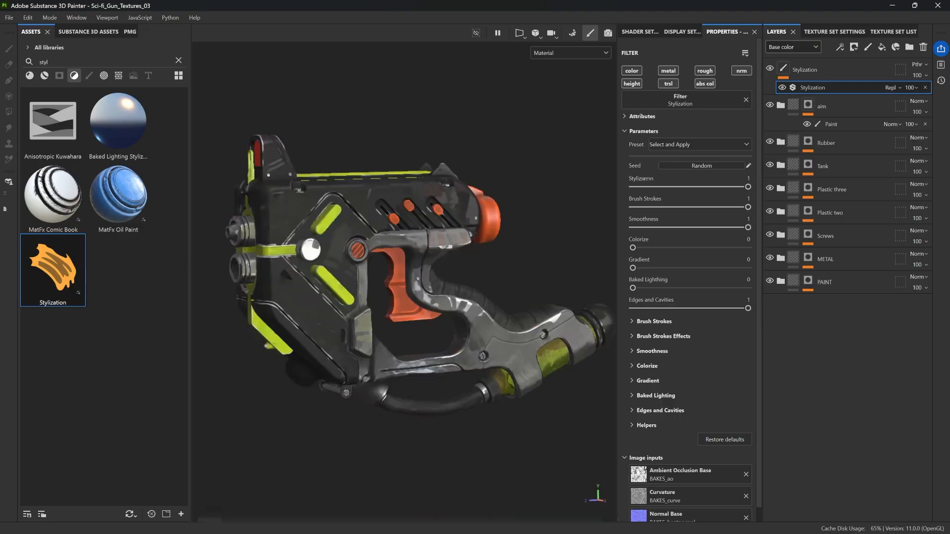
left_click_drag(479, 195, 453, 196, "alt")
middle_click_drag(452, 197, 450, 218, "alt")
left_click_drag(450, 218, 554, 211, "alt")
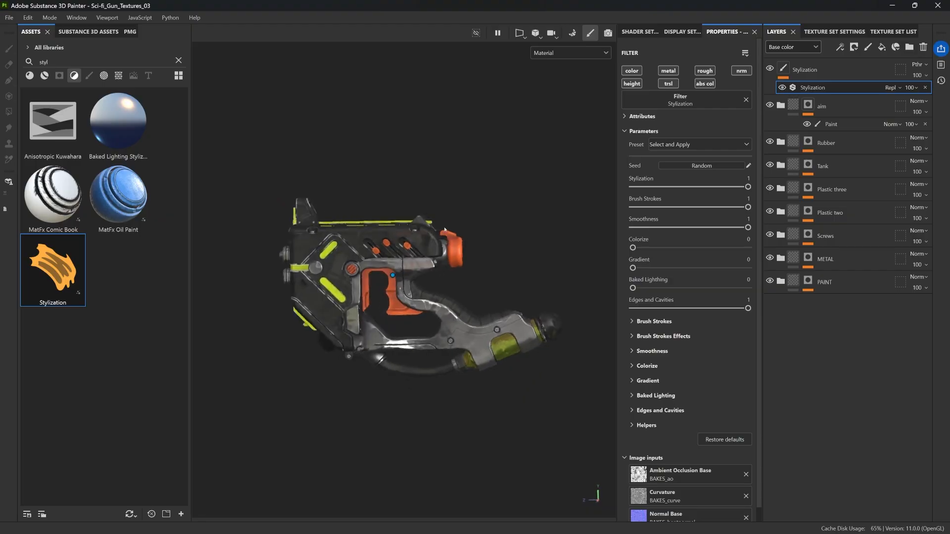
right_click_drag(555, 210, 634, 175, "alt")
left_click_drag(634, 174, 466, 200, "alt")
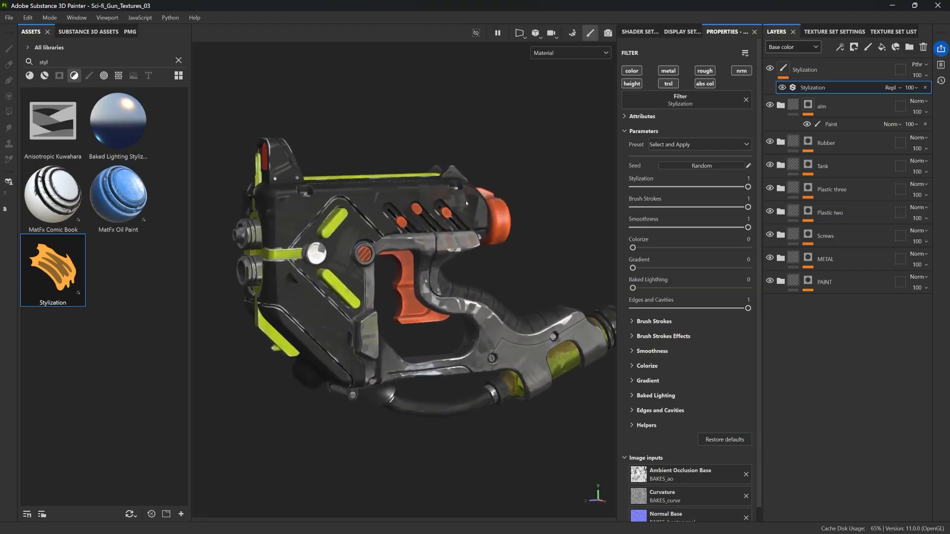
middle_click_drag(465, 200, 450, 199, "alt")
Hide and show the Stylization layer repeatedly to compare the original and painterly looks
left_click(770, 70)
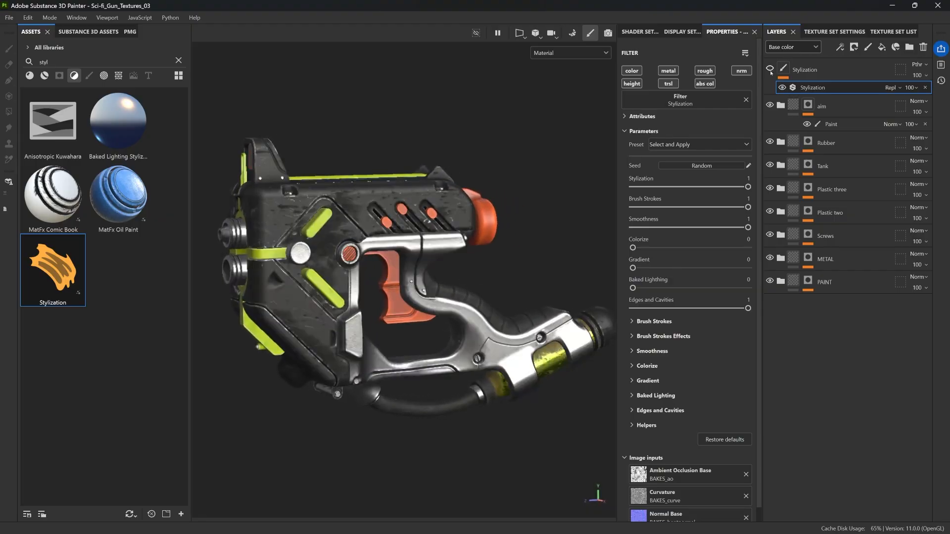
left_click(770, 70)
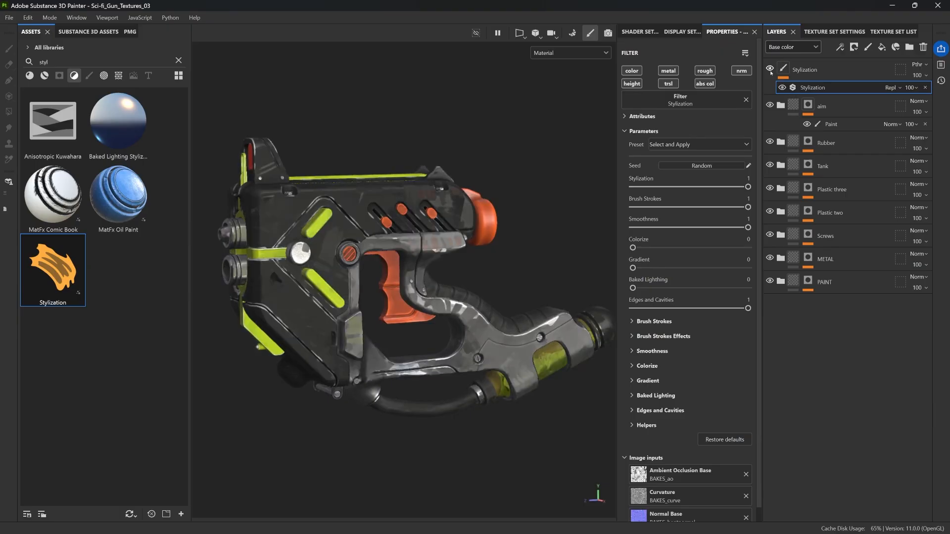
left_click(770, 70)
left_click(770, 70)
left_click_drag(466, 210, 487, 199, "alt")
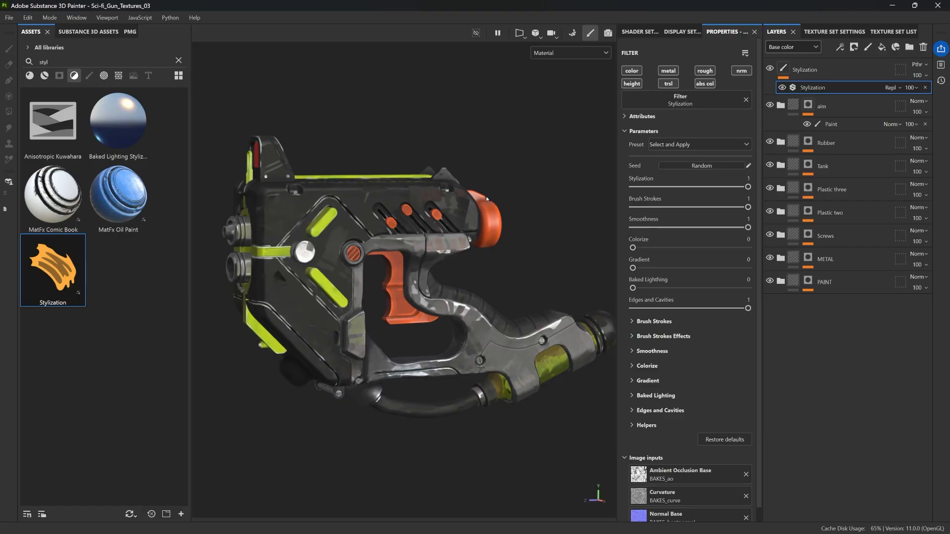
Reapply the Painterly preset, then try the filter's global Stylization intensity at 0 and restore it to 1
left_click(702, 146)
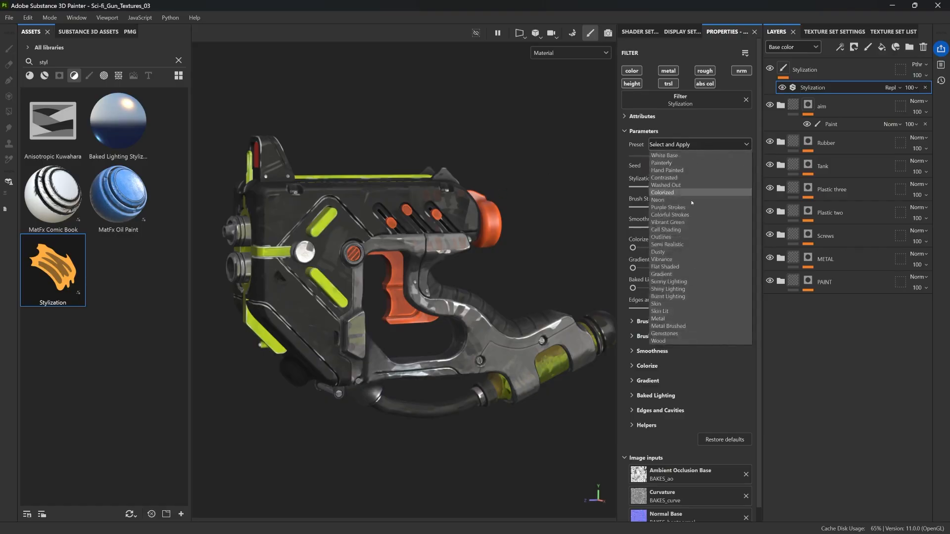
left_click(677, 164)
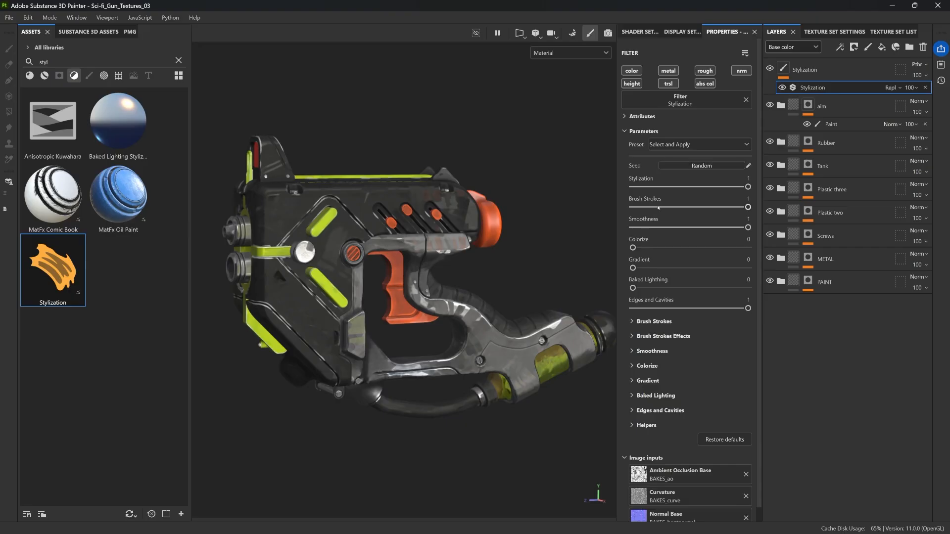
left_click_drag(747, 188, 631, 187)
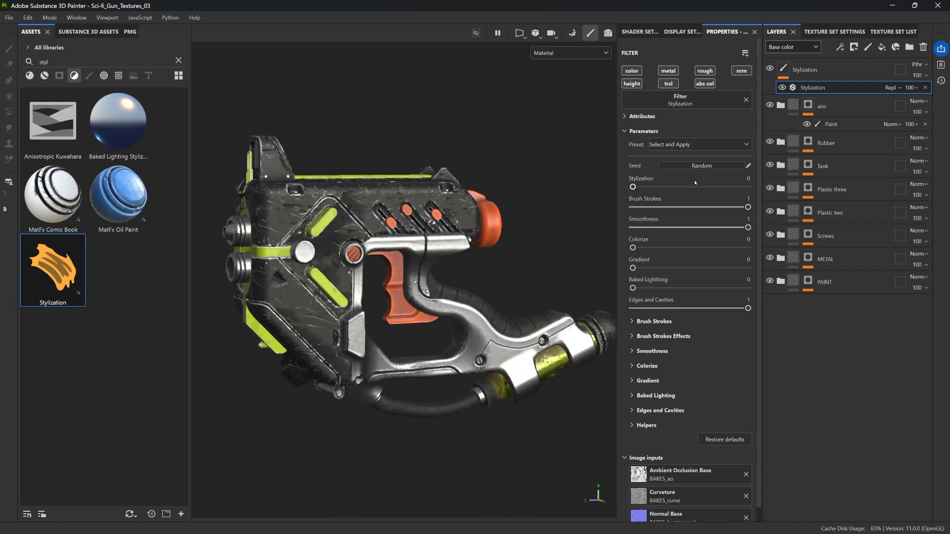
left_click_drag(671, 189, 781, 187)
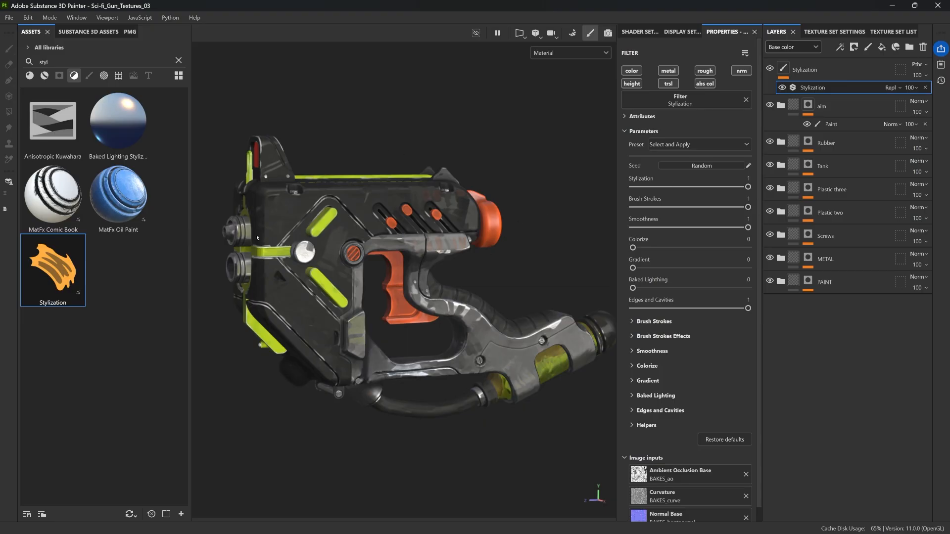
left_click_drag(257, 238, 466, 234, "alt")
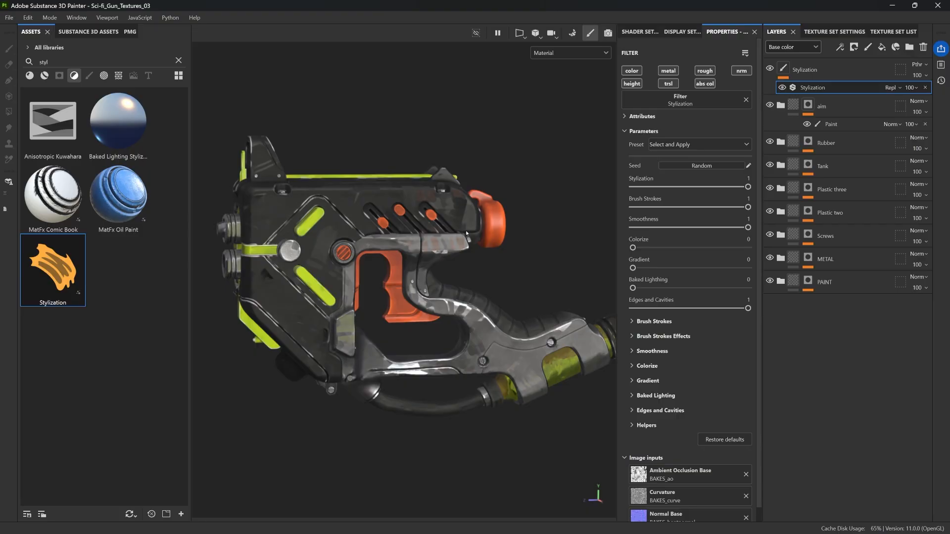
Set the filter's Stylization to 0.43, Brush Strokes to 0.47 and Smoothness to 0.48, and check the gun
left_click(682, 186)
left_click(687, 206)
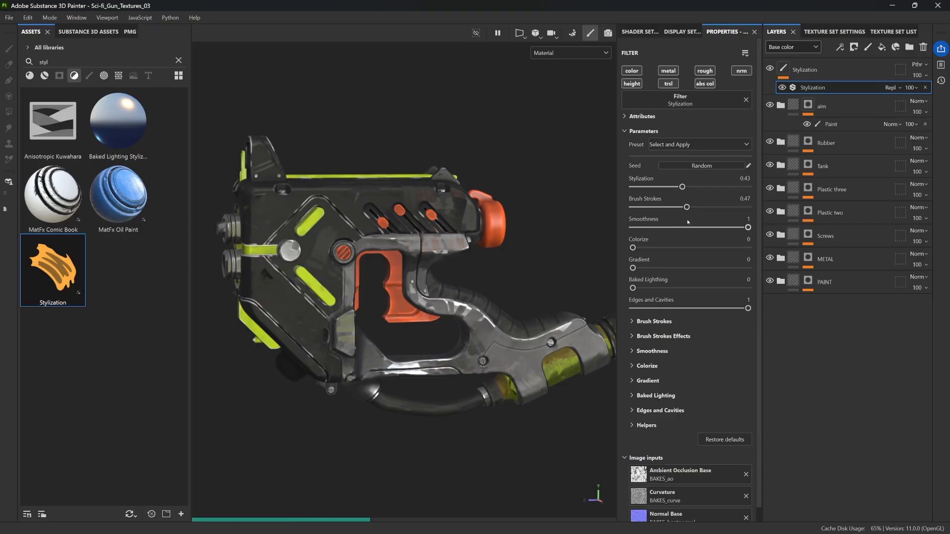
left_click(688, 227)
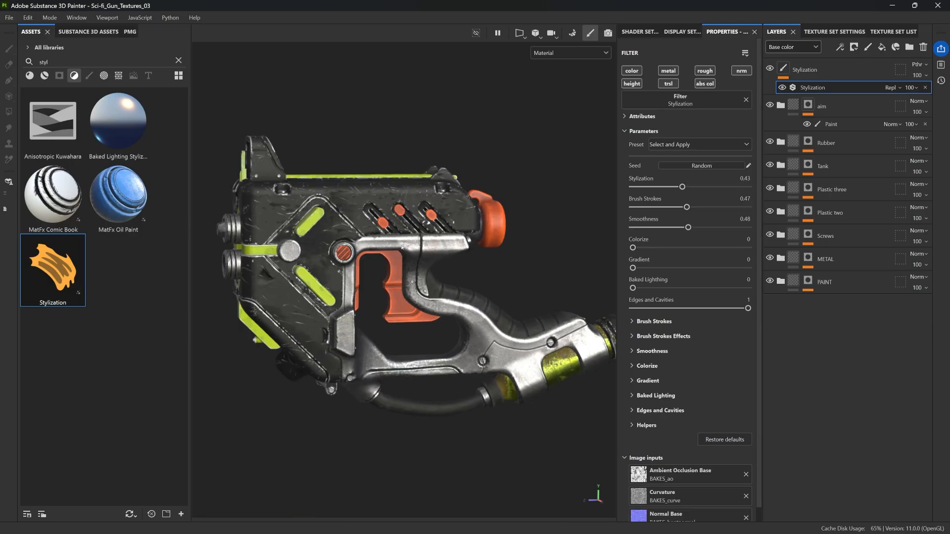
scroll(402, 248, "up", 5)
left_click_drag(452, 203, 509, 215, "alt")
scroll(417, 191, "down", 5)
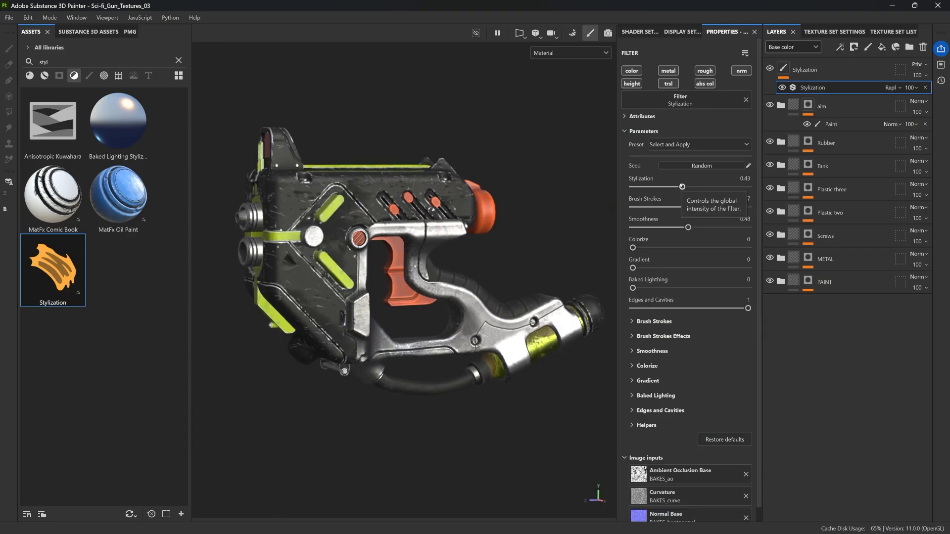
Raise the filter's Stylization and Brush Strokes values to 1
left_click_drag(682, 187, 748, 187)
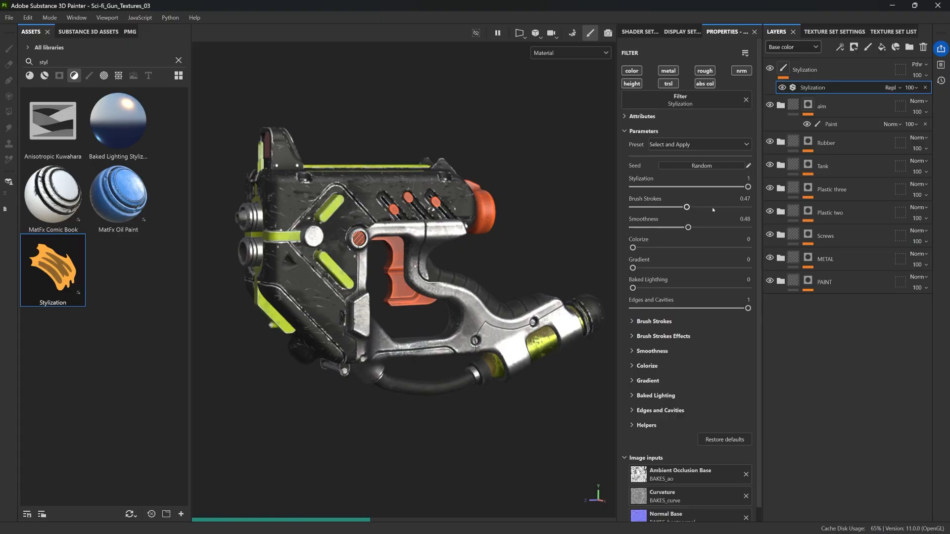
left_click_drag(687, 208, 748, 207)
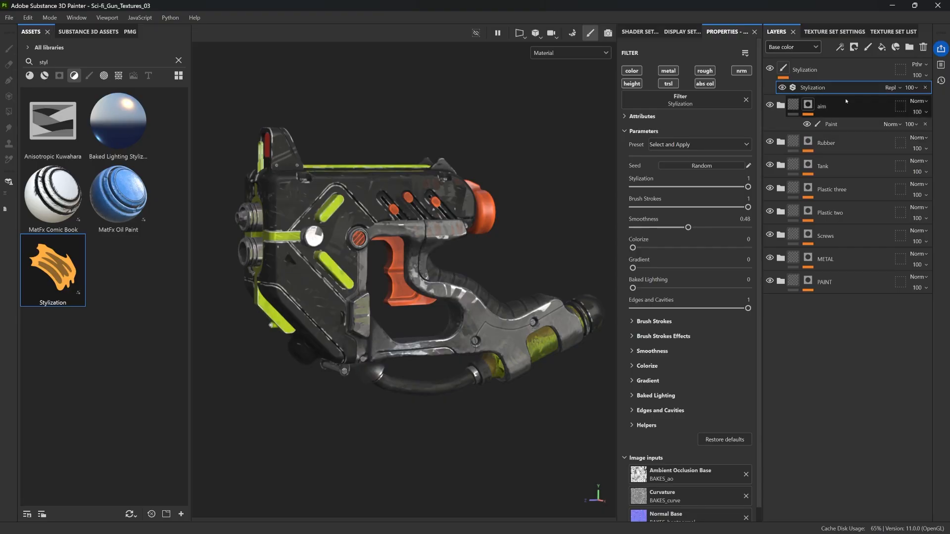
left_click(699, 148)
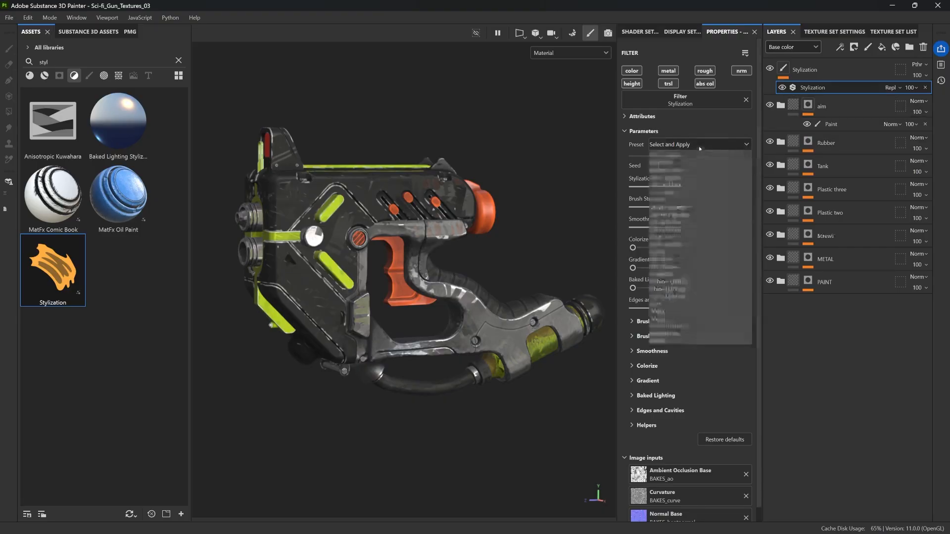
left_click(687, 143)
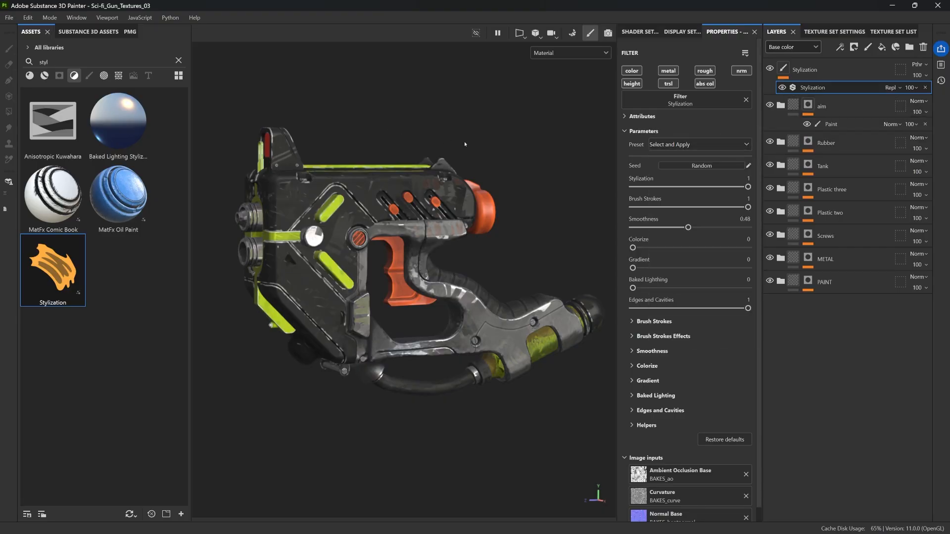
left_click_drag(464, 144, 454, 144, "alt")
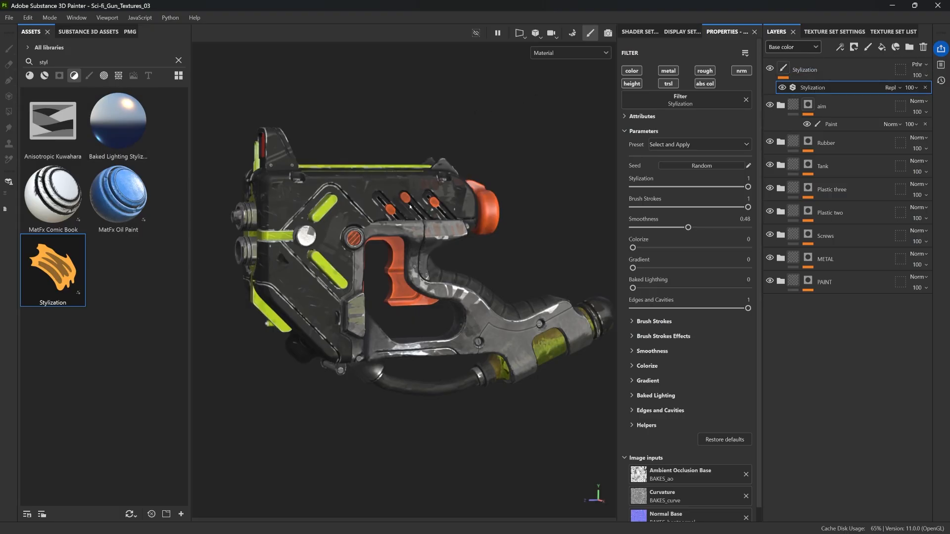
Add two more Stylization filter layers above the existing one and apply a purple-and-teal brush stroke preset to the topmost filter
left_click_drag(53, 270, 792, 67)
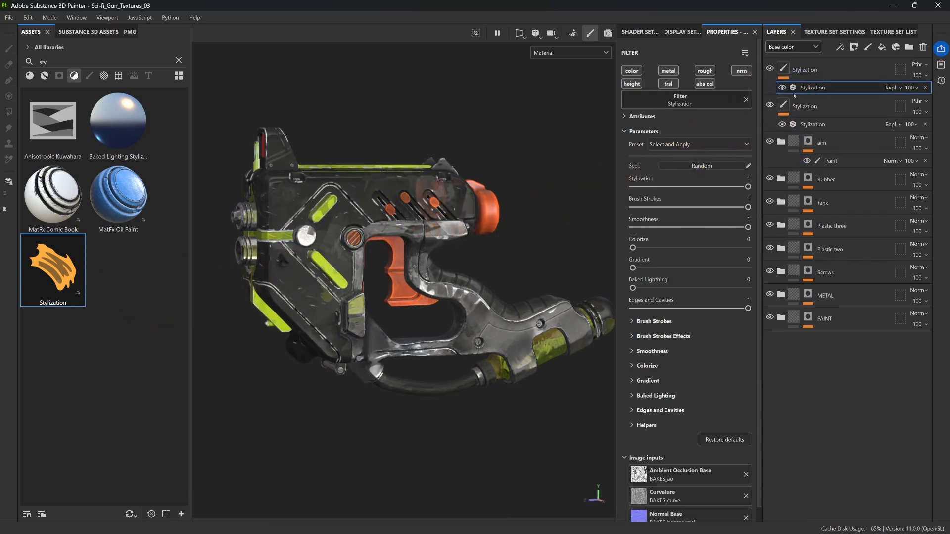
left_click(787, 108)
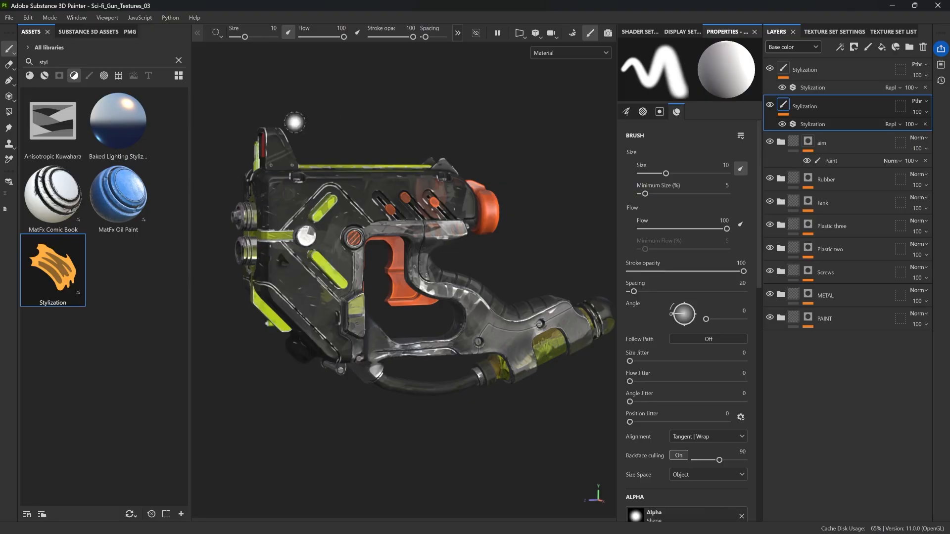
left_click_drag(53, 270, 786, 59)
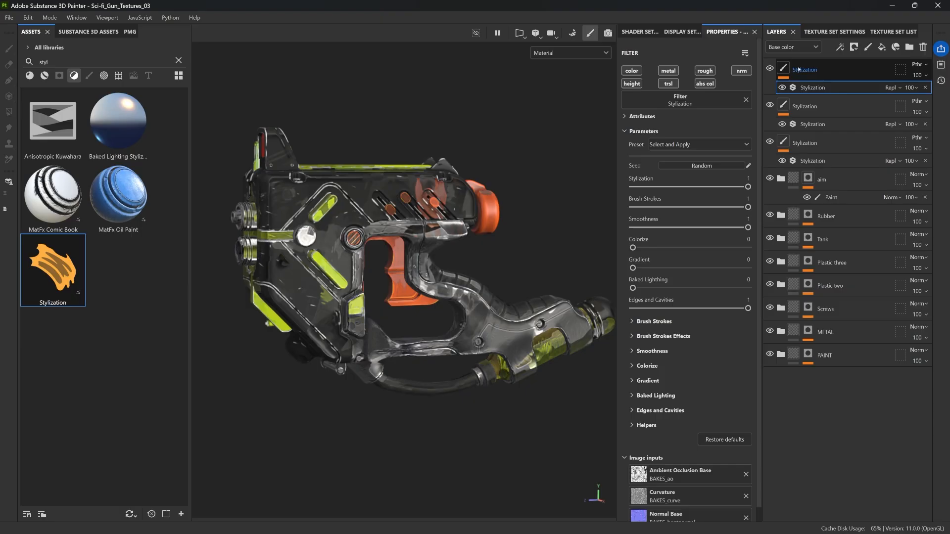
left_click(715, 144)
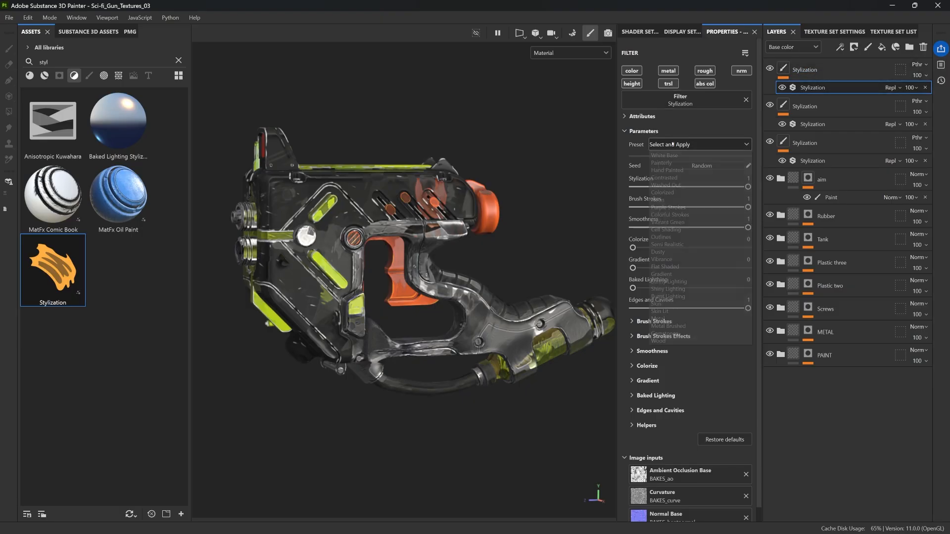
left_click(671, 208)
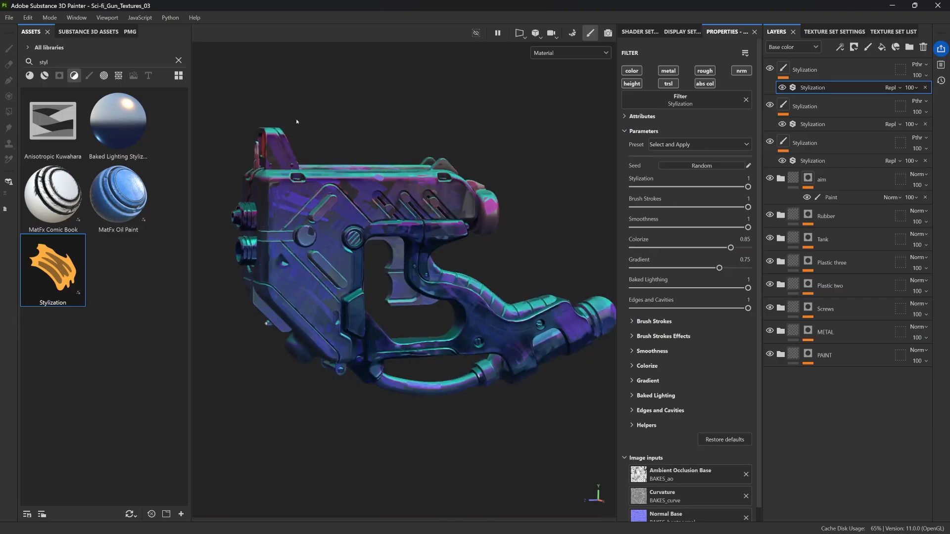
Add a black mask to the topmost Stylization layer and drive it with a Light generator
left_click(839, 66)
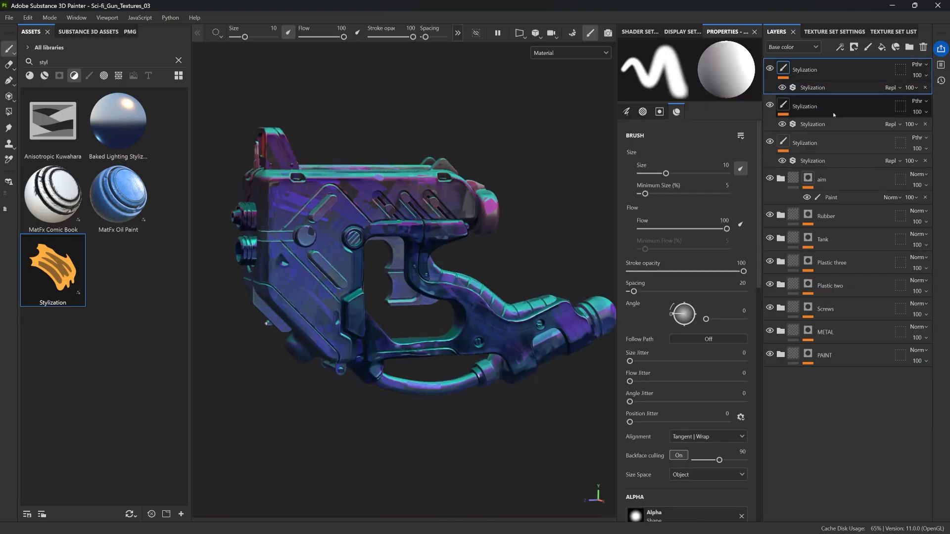
left_click(834, 113)
left_click(825, 142)
left_click(826, 112)
left_click(822, 69)
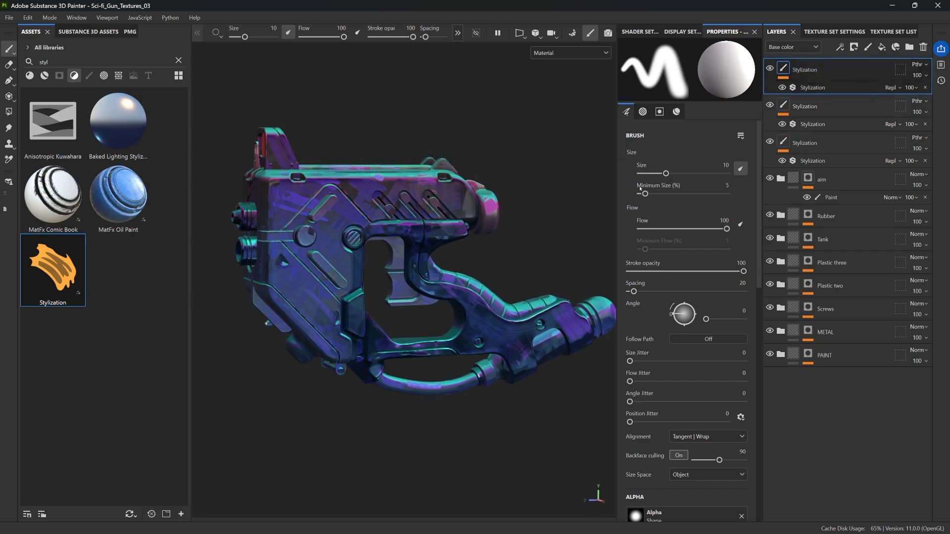
left_click(854, 47)
left_click(858, 72)
left_click(839, 47)
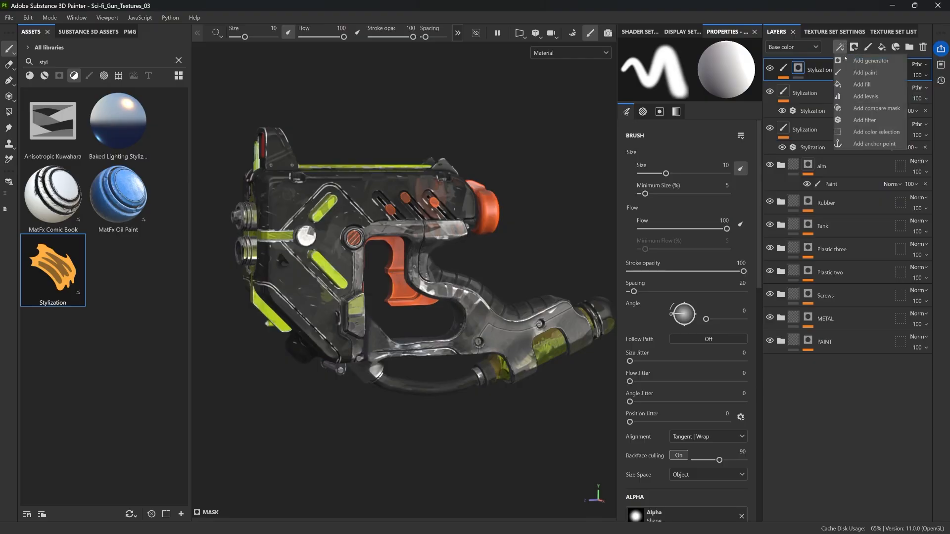
left_click(871, 60)
left_click(693, 73)
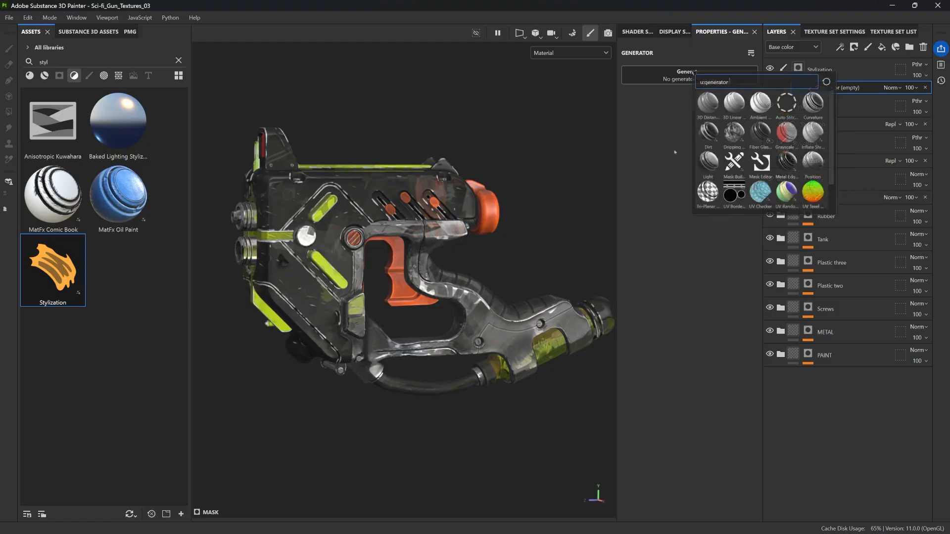
left_click(710, 164)
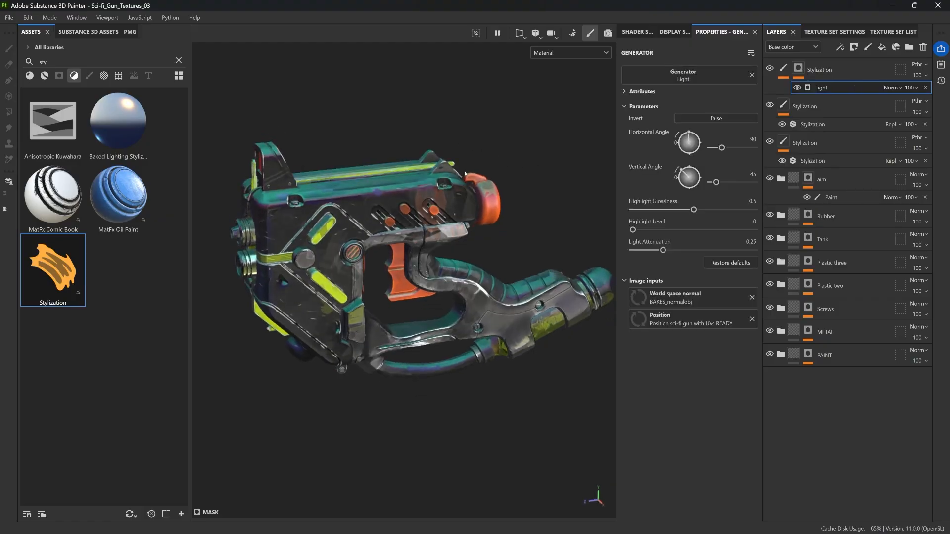
Preview the top layer's mask and try Highlight Glossiness 0.3 and Vertical Angle 18 on its Light generator
left_click(798, 70, "alt")
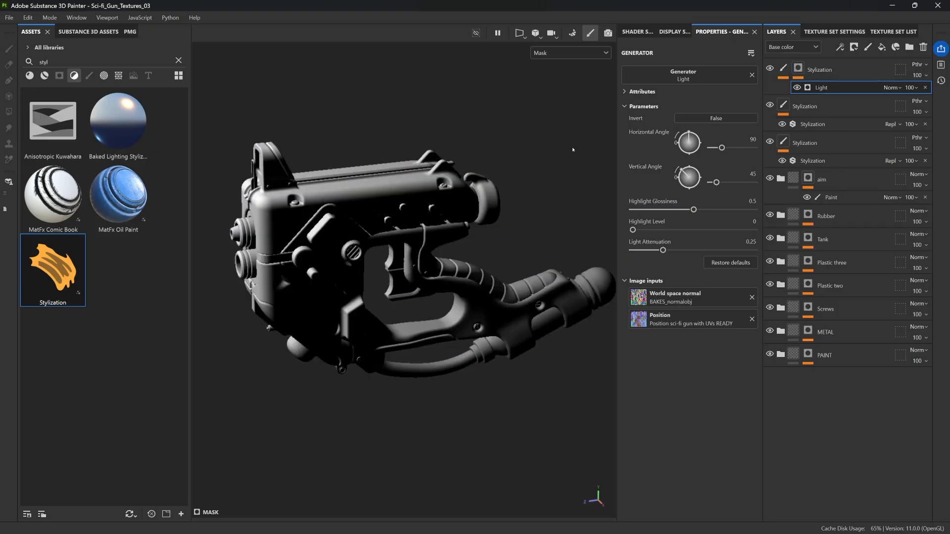
left_click_drag(572, 149, 447, 142, "alt")
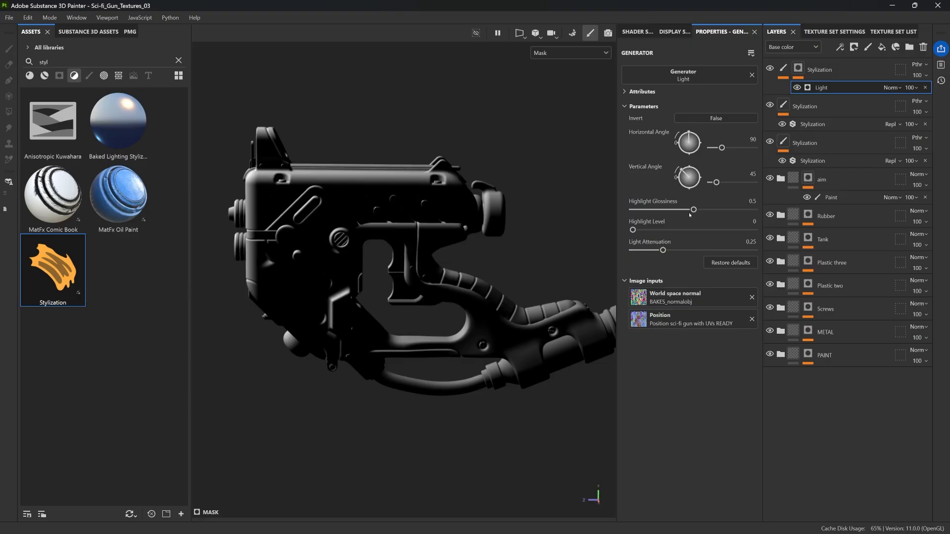
mouse_move(694, 210)
left_mouse_down()
mouse_move(636, 210)
mouse_move(722, 212)
mouse_move(669, 210)
left_mouse_up()
mouse_move(686, 172)
left_mouse_down()
mouse_move(697, 180)
mouse_move(691, 151)
mouse_move(658, 135)
mouse_move(641, 145)
left_mouse_up()
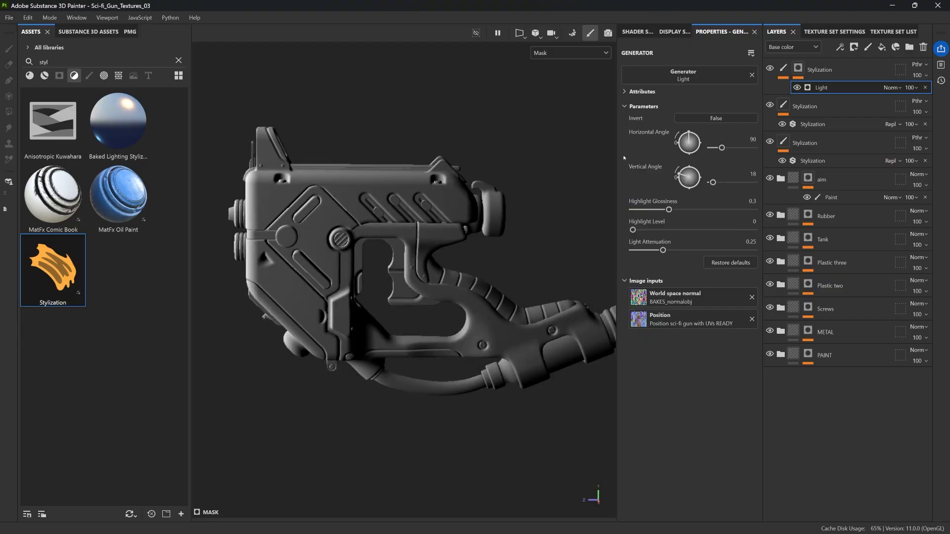
key("1")
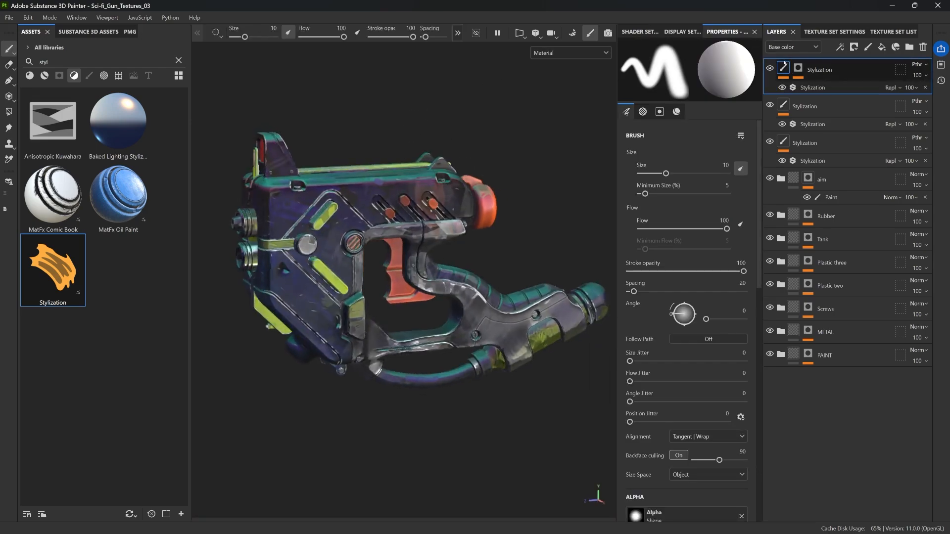
Hide and show the topmost Stylization layer to compare the gun with and without the light-masked colors
left_click(770, 68)
left_click(770, 68)
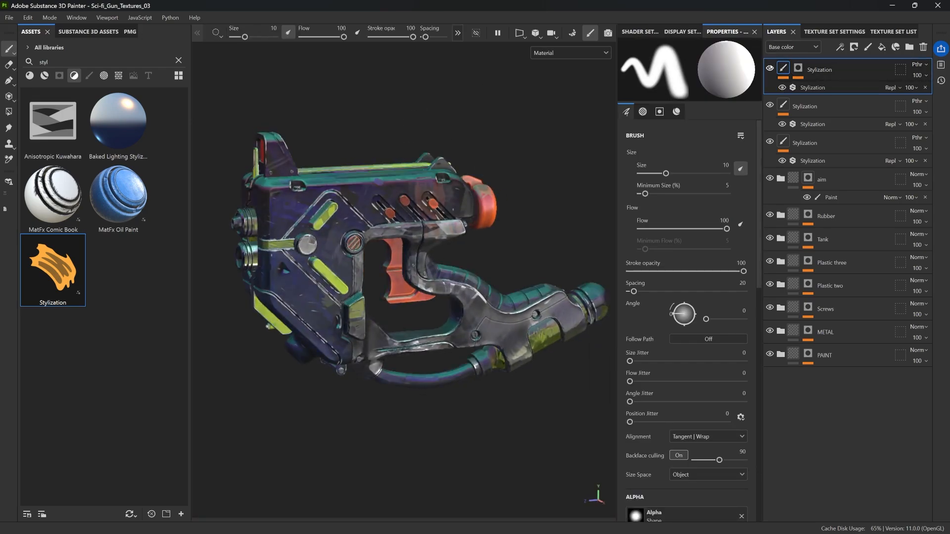
left_click(771, 68)
left_click(771, 68)
Search the filter assets for "hsl" and add the HSL Perceptive filter above the Stylization filter in the topmost layer
left_click(179, 60)
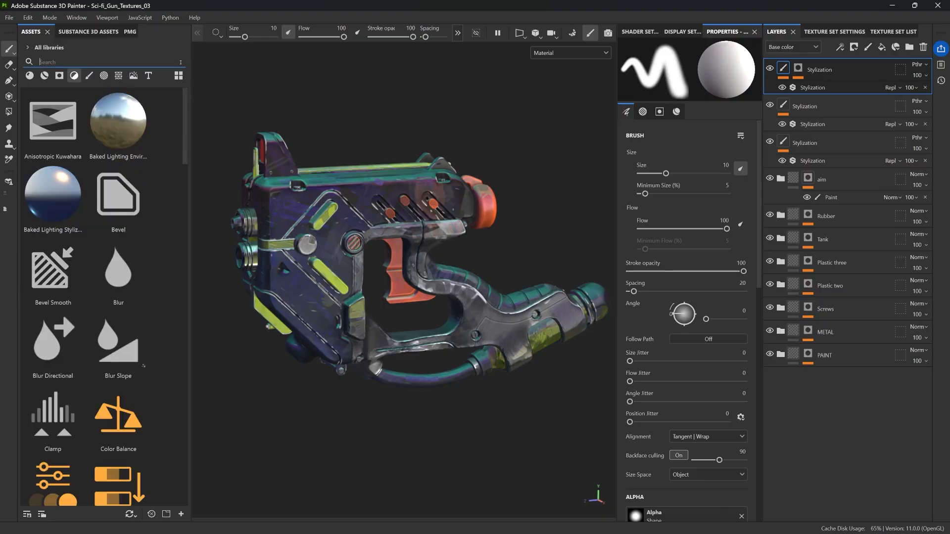
left_click(74, 75)
left_click(74, 75)
left_click(75, 75)
left_click(74, 76)
left_click(76, 59)
type("hsl")
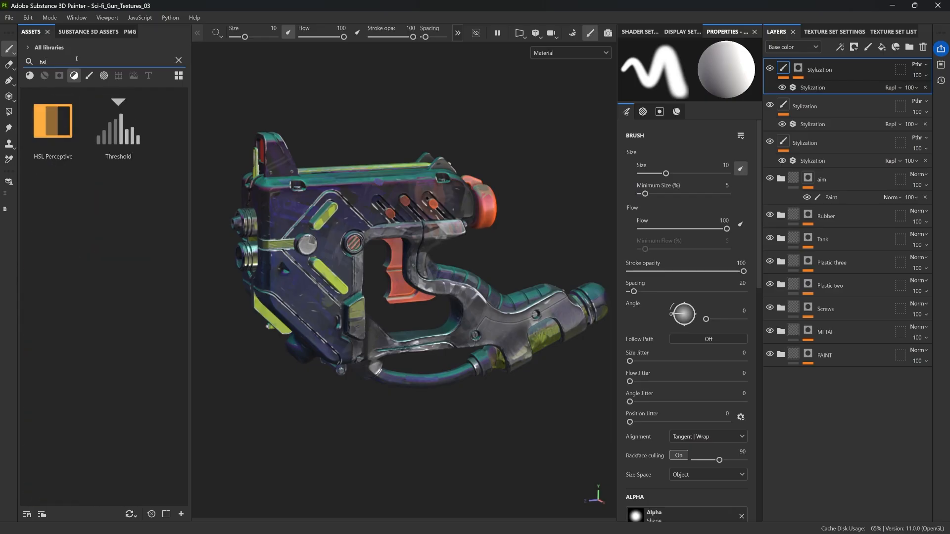
left_click_drag(89, 119, 797, 84)
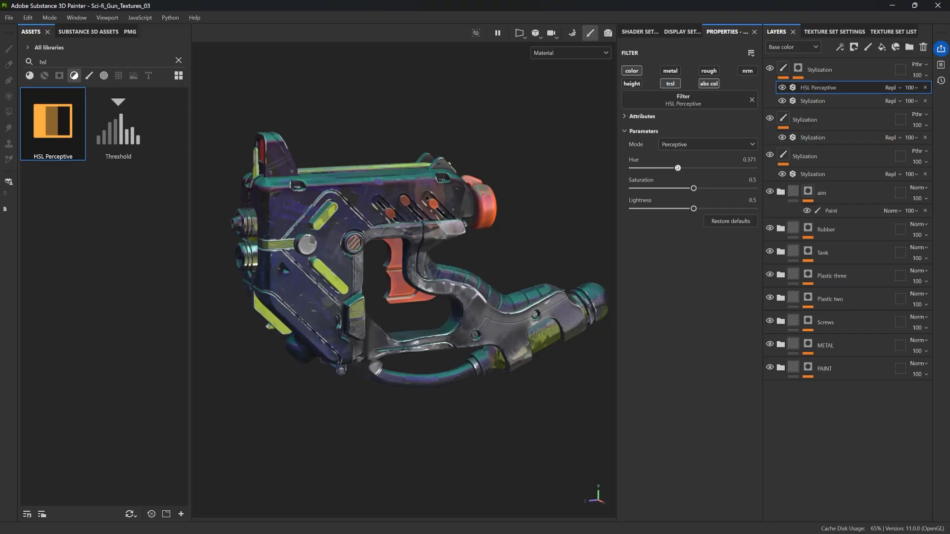
Set the HSL Perceptive filter's Hue to 0.637 and hide the filter to compare the gun's colors
left_click_drag(678, 168, 703, 168)
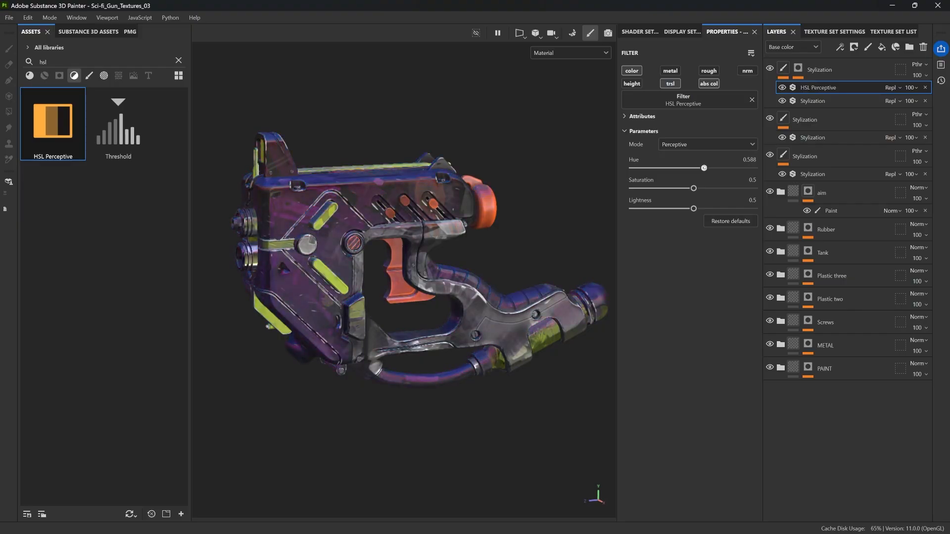
left_click(783, 87)
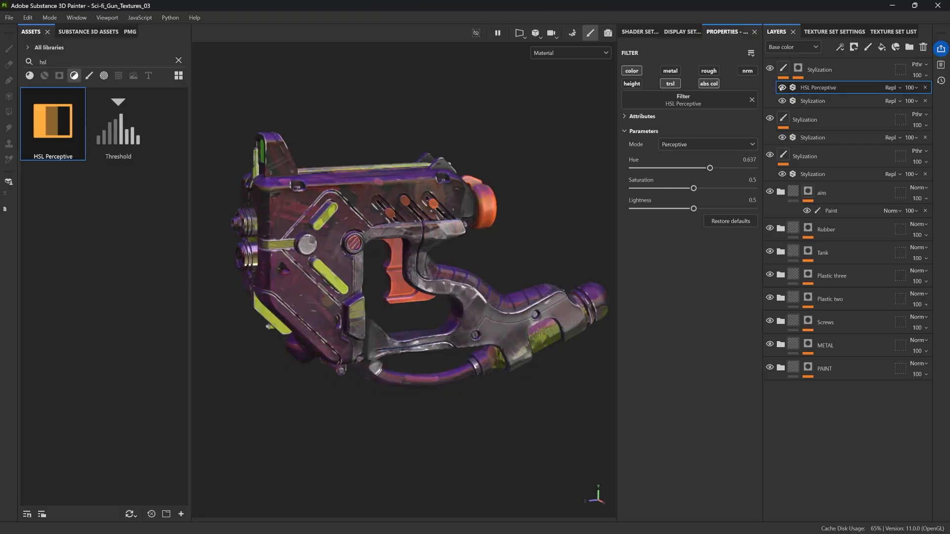
left_click_drag(512, 146, 467, 128, "alt")
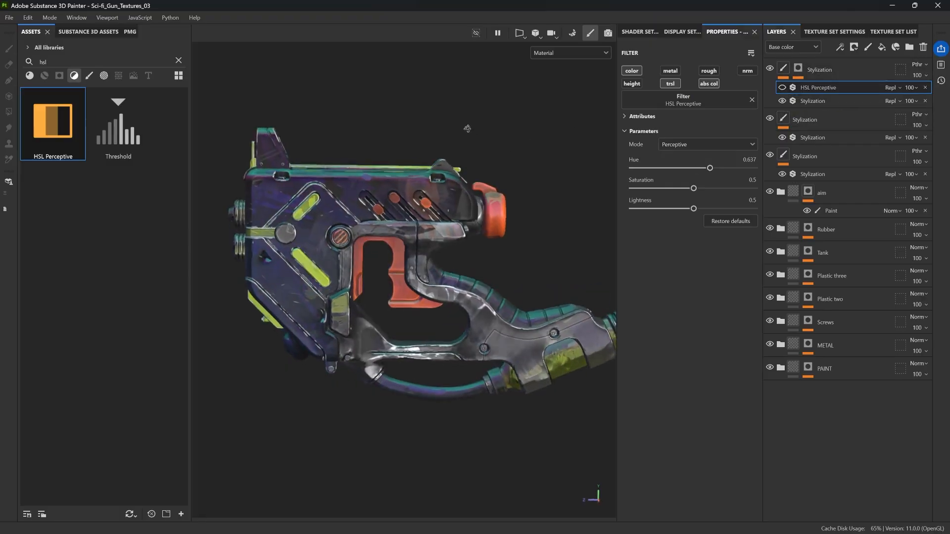
Preview the topmost layer's mask and restore its Light generator to the default settings
left_click(798, 65, "alt")
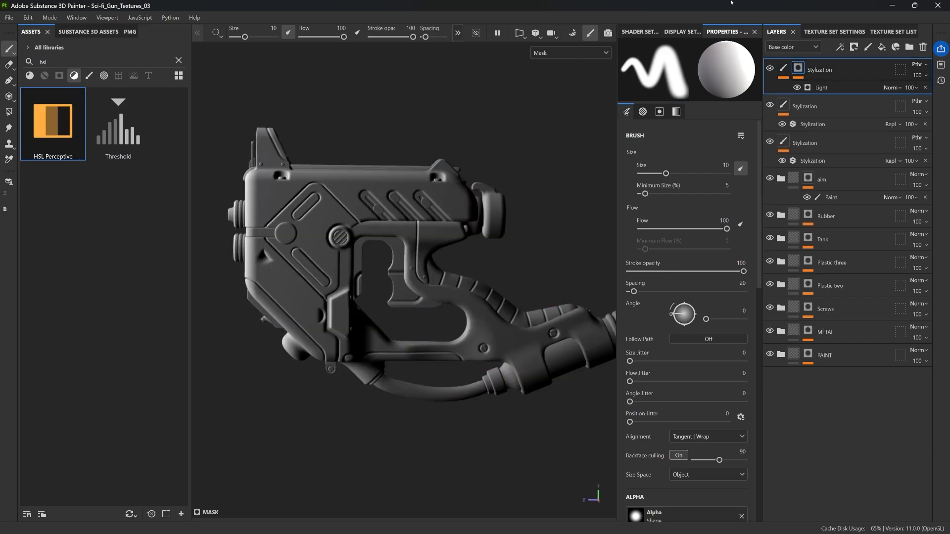
left_click(822, 87)
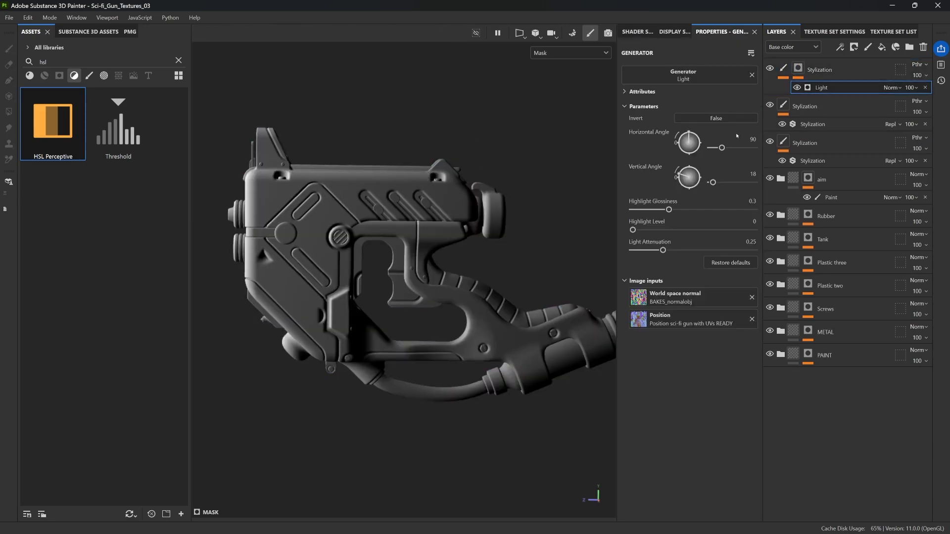
left_click(730, 263)
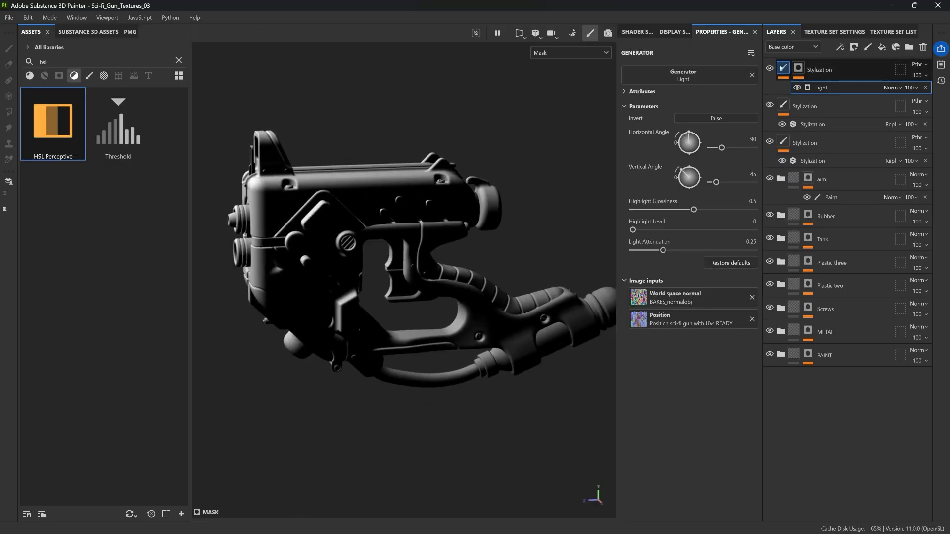
Return to the top layer's content and toggle the HSL Perceptive filter's visibility to compare the hue shift
left_click(785, 71)
left_click(782, 88)
left_click(783, 88)
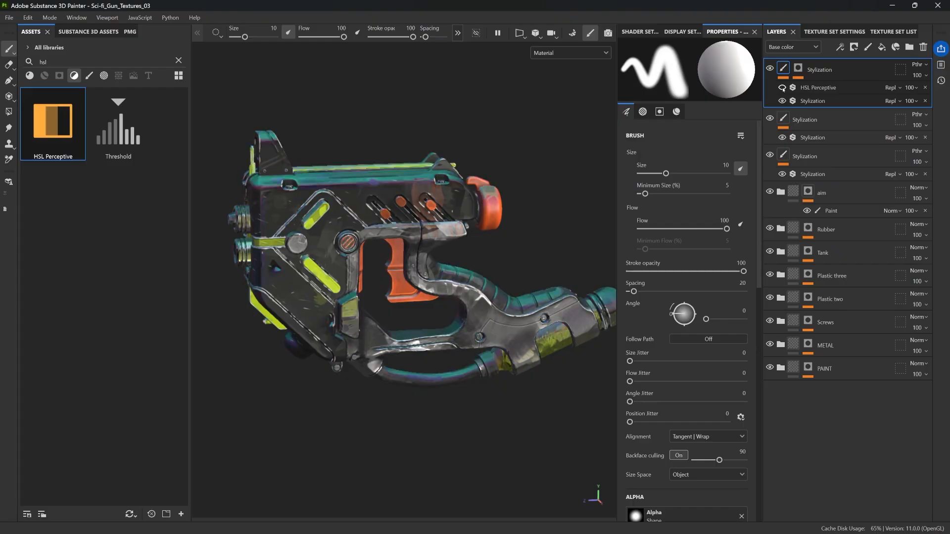
left_click(783, 87)
left_click(782, 88)
left_click(783, 87)
Set the HSL Perceptive filter's Hue to 0.237 and hide the filter
left_click(818, 88)
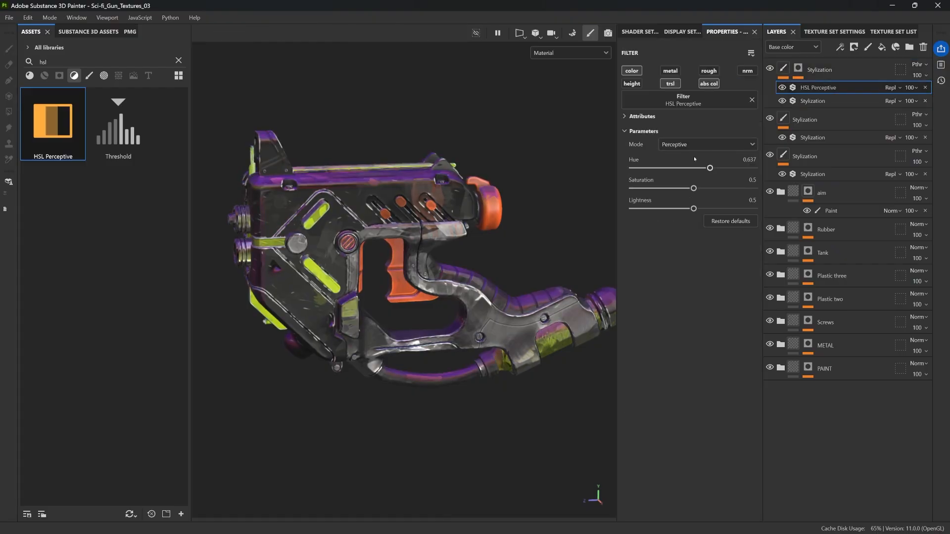
left_click_drag(693, 168, 661, 168)
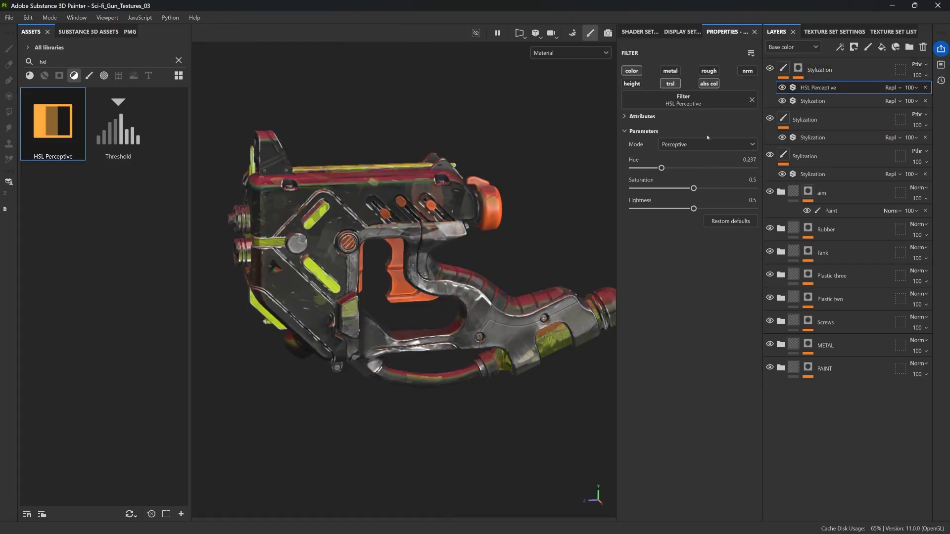
left_click(783, 88)
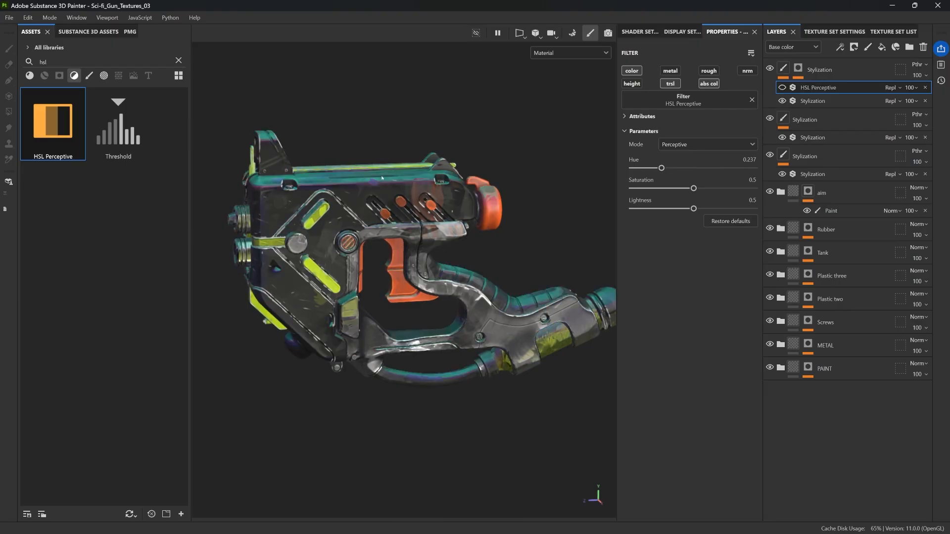
Add a Levels adjustment above the Light generator in the topmost layer's mask and lower its input white point to strengthen the lit areas
left_click(798, 68)
left_click(819, 87)
left_click(841, 47)
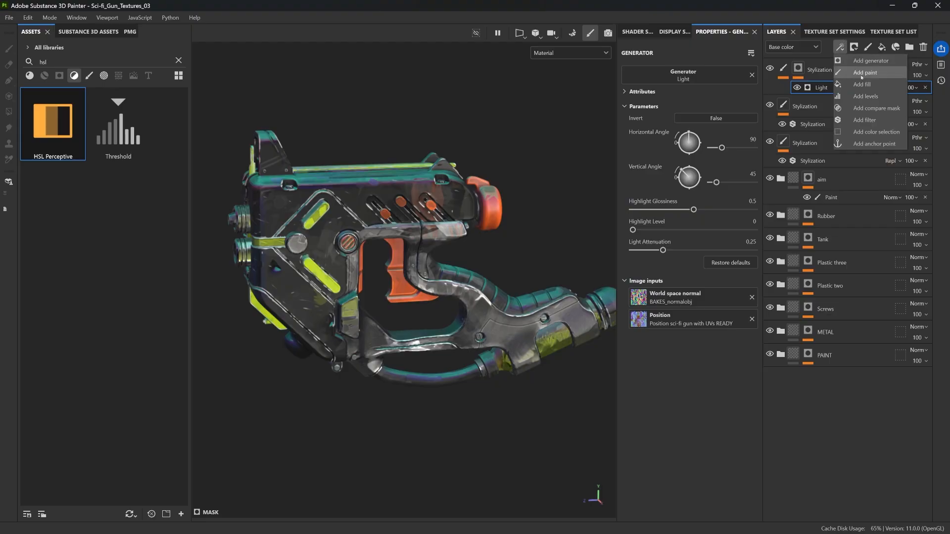
left_click(865, 96)
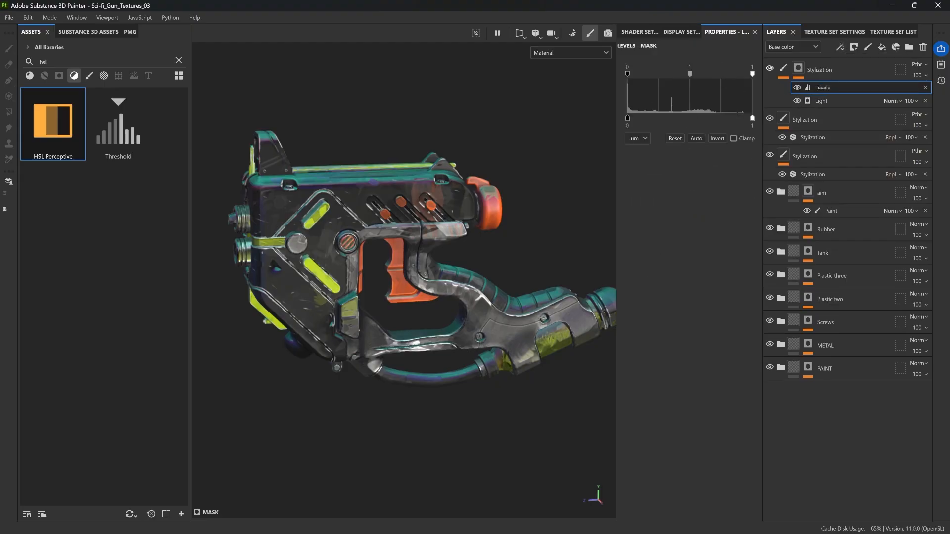
key("m")
left_click_drag(752, 74, 653, 74)
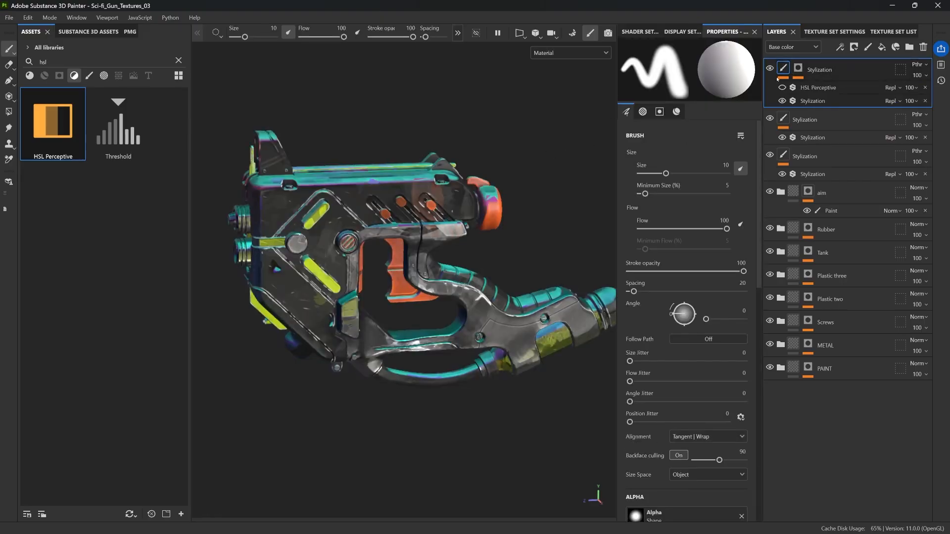
left_click(782, 87)
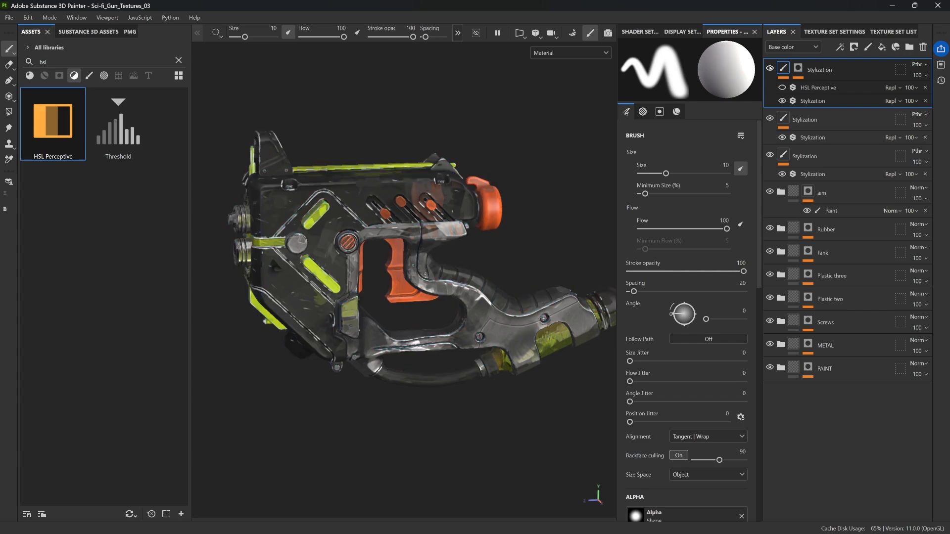
Show the HSL Perceptive filter again, then toggle the Levels adjustment in the topmost layer's mask to compare and leave it hidden
left_click(782, 87)
left_click(799, 72)
left_click(799, 73)
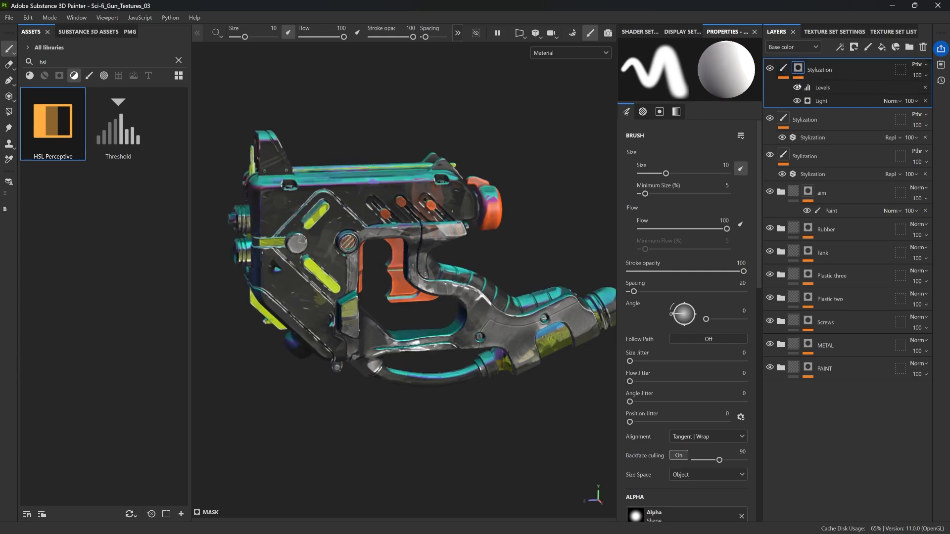
left_click(797, 87)
left_click(797, 87)
left_click(797, 87)
left_click(797, 87)
mouse_move(439, 233)
left_mouse_down("alt")
mouse_move(367, 247)
mouse_move(455, 174)
mouse_move(515, 185)
left_mouse_up("alt")
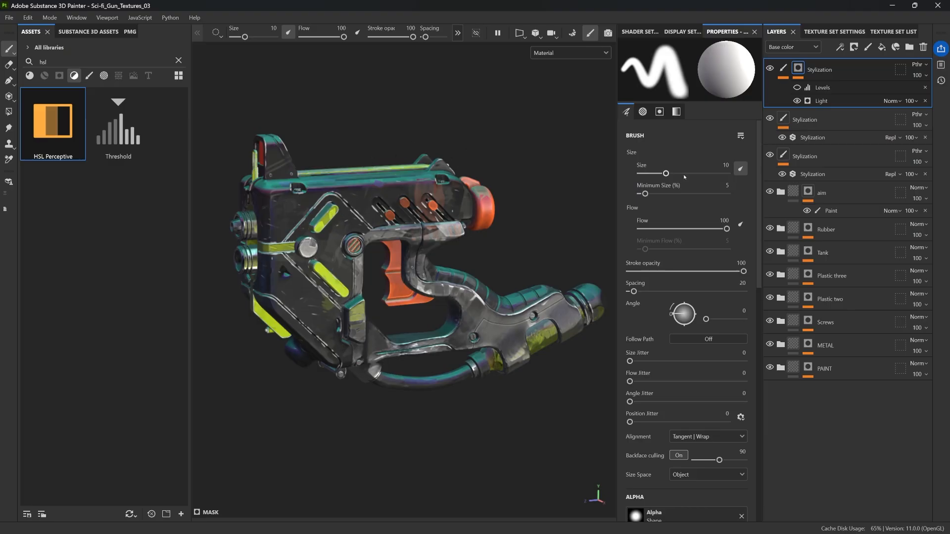
Add another Stylization filter layer at the top of the stack and apply a preset that colors the gun with an orange gradient
left_click_drag(826, 115, 827, 62, "ctrl")
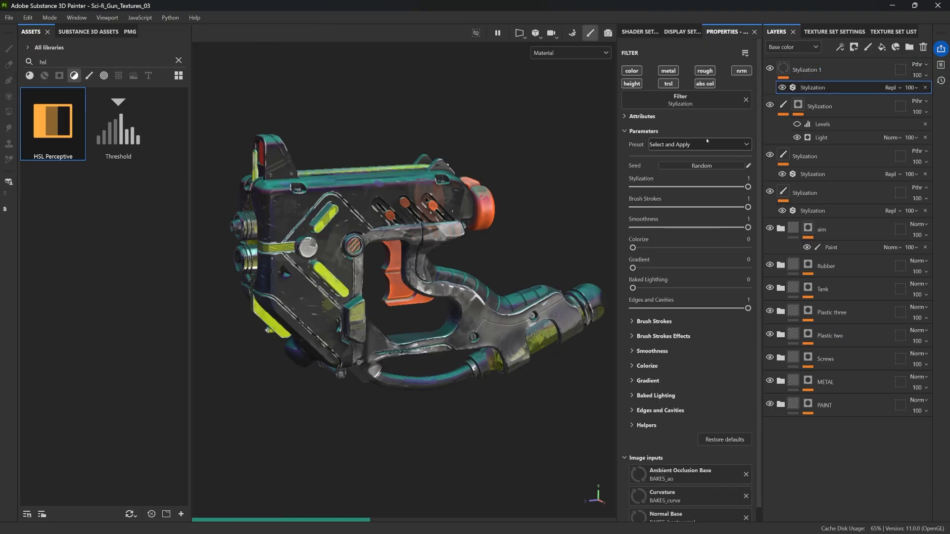
left_click(706, 145)
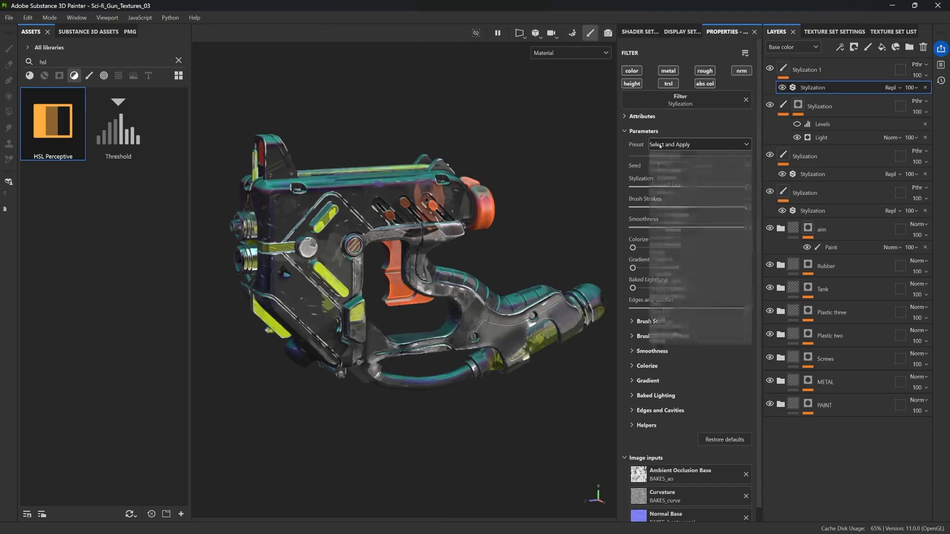
left_click(677, 215)
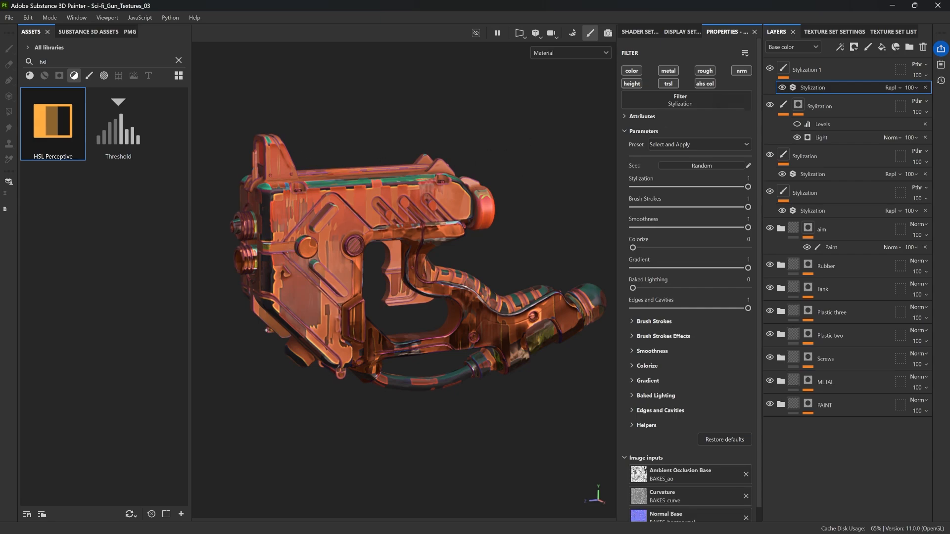
Add a black mask with a Curvature generator to the Stylization 1 layer and set its Global Balance to 0.02
left_click(830, 75)
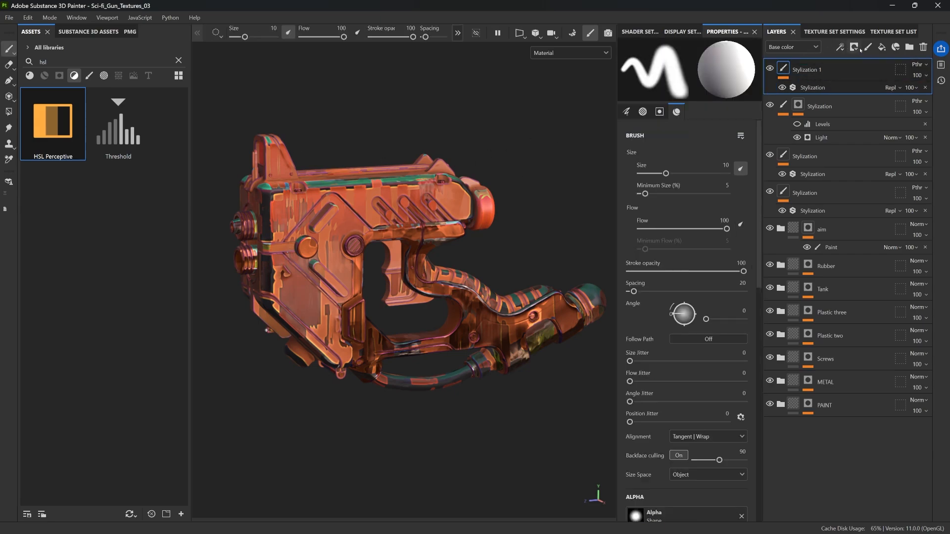
left_click(853, 47)
left_click(862, 70)
left_click(840, 47)
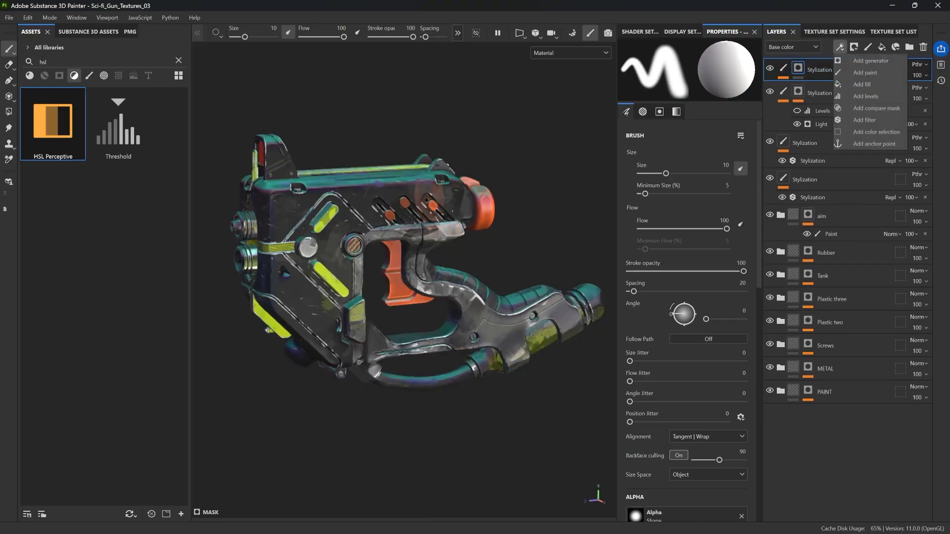
left_click(871, 60)
left_click(690, 74)
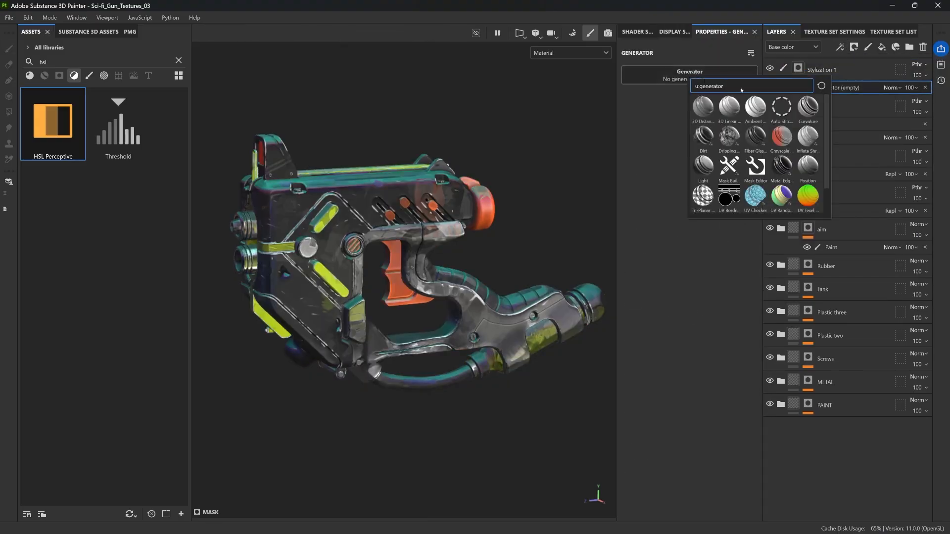
left_click(808, 108)
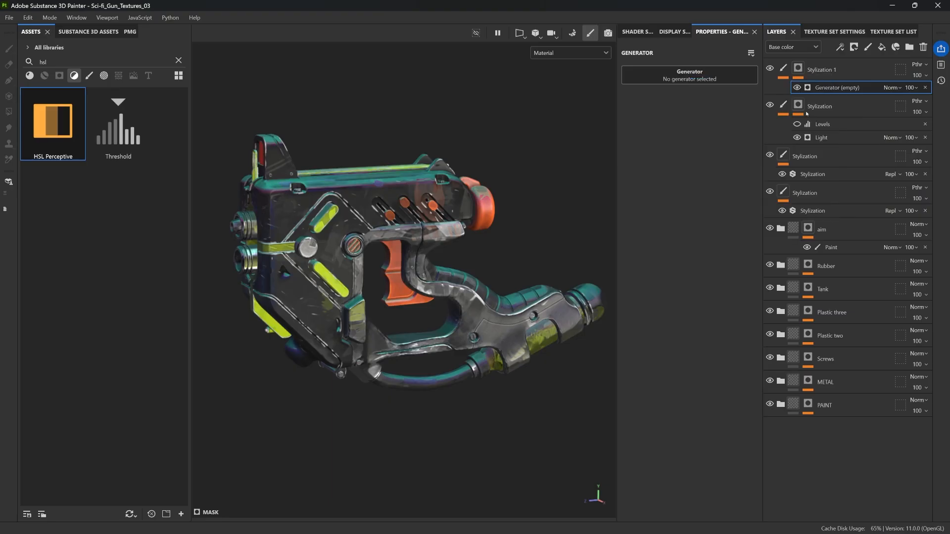
left_click_drag(661, 179, 635, 161)
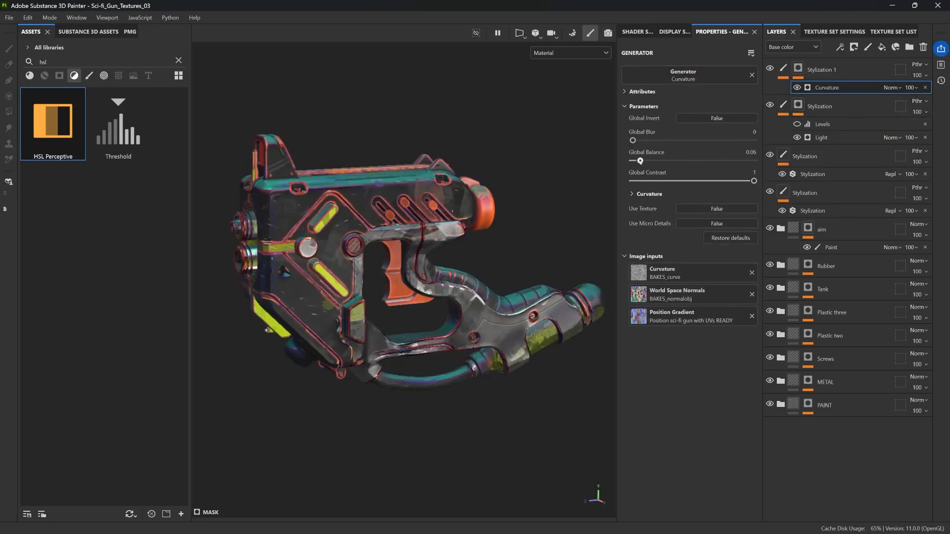
Inspect the colored edges around the gun, toggle the Stylization 1 layer's visibility to compare, and leave the layer hidden
left_click_drag(349, 239, 396, 219, "alt")
right_click_drag(396, 220, 480, 186, "shift")
mouse_move(480, 186)
left_mouse_down("alt")
mouse_move(420, 181)
mouse_move(415, 137)
mouse_move(468, 197)
left_mouse_up("alt")
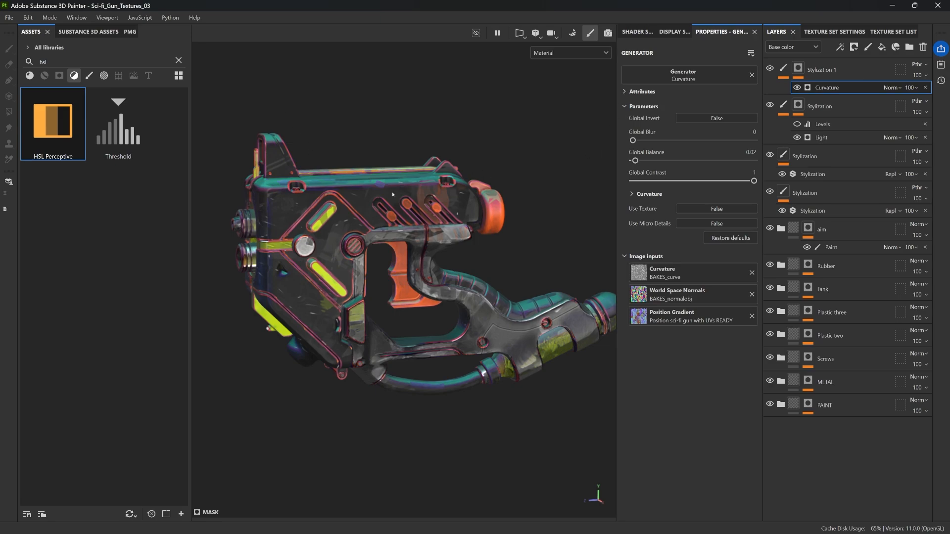
left_click_drag(392, 192, 411, 195, "alt")
left_click(770, 68)
left_click(770, 68)
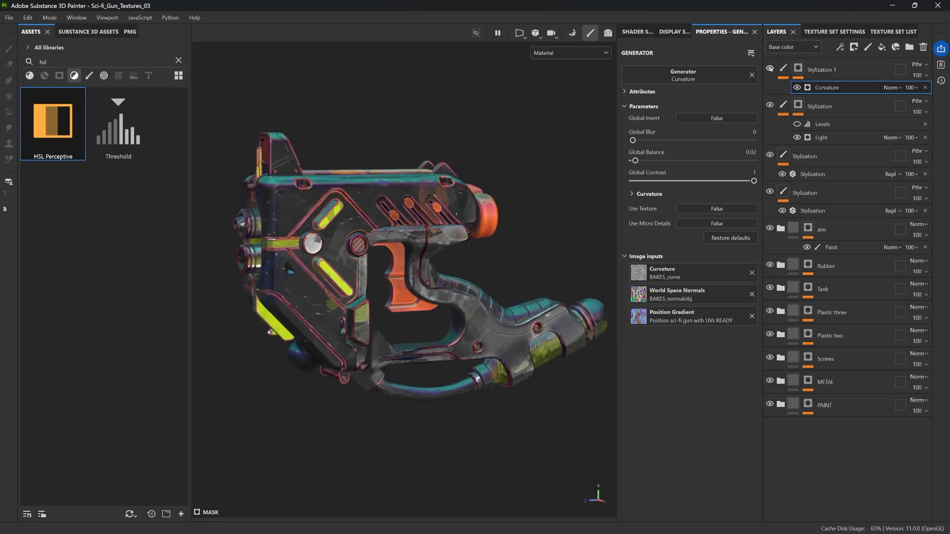
left_click(770, 68)
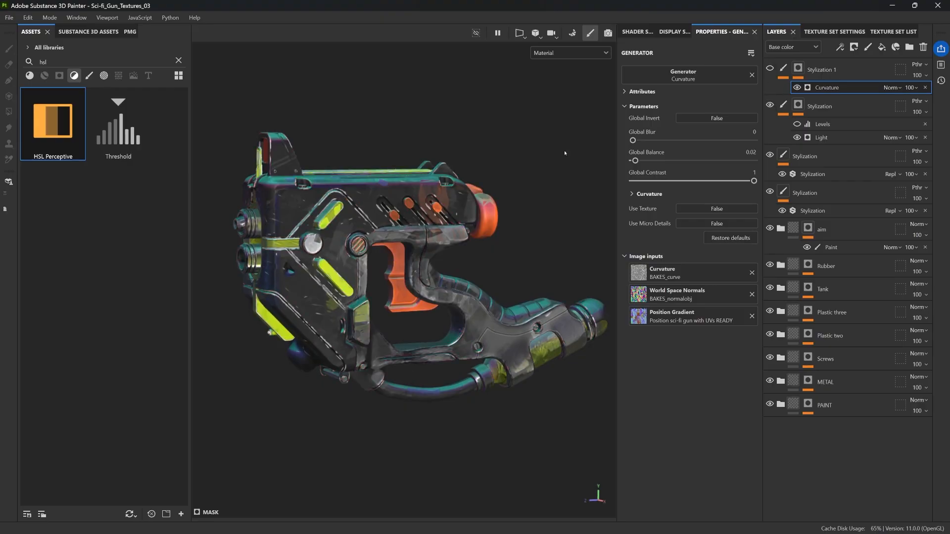
left_click_drag(518, 227, 465, 207, "alt")
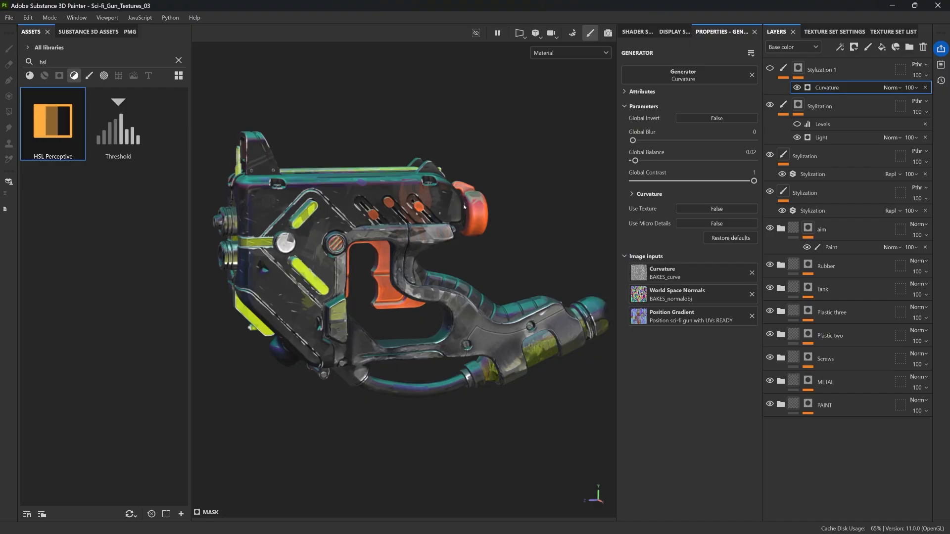